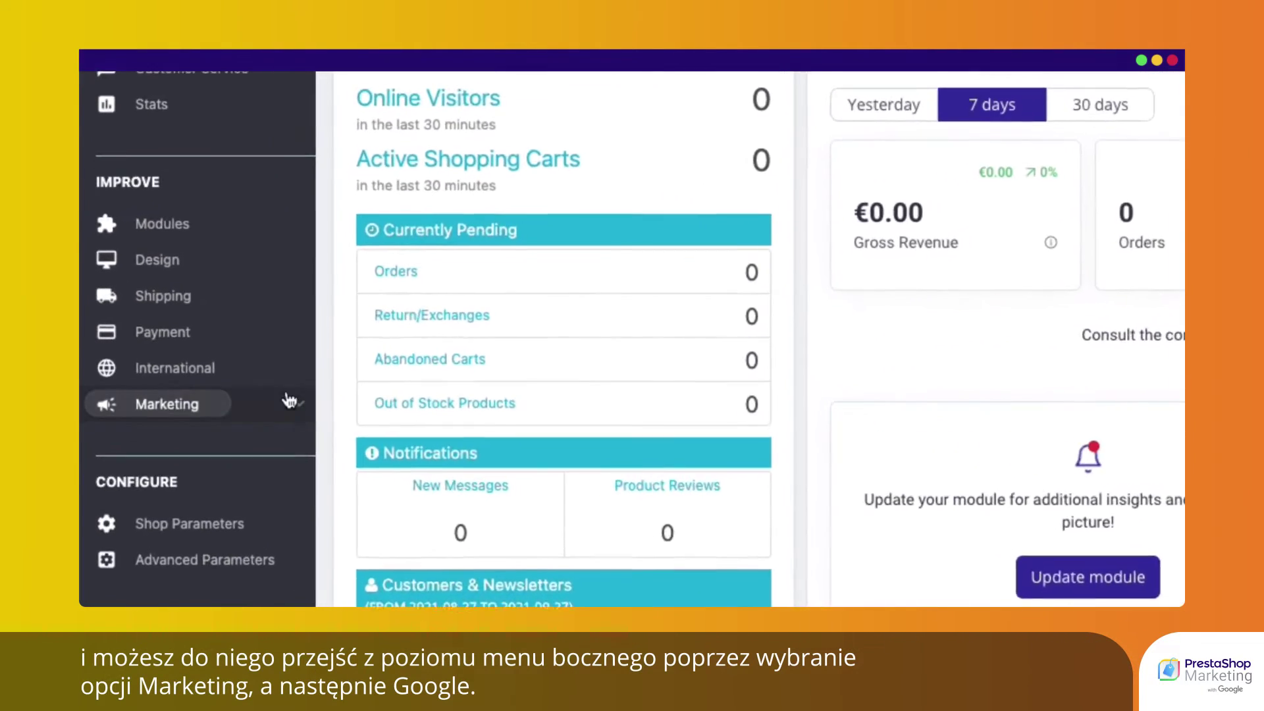
Step: Navigate from the dashboard to Marketing > Google in the left sidebar
{"action": "left_click", "coordinate": [250, 403]}
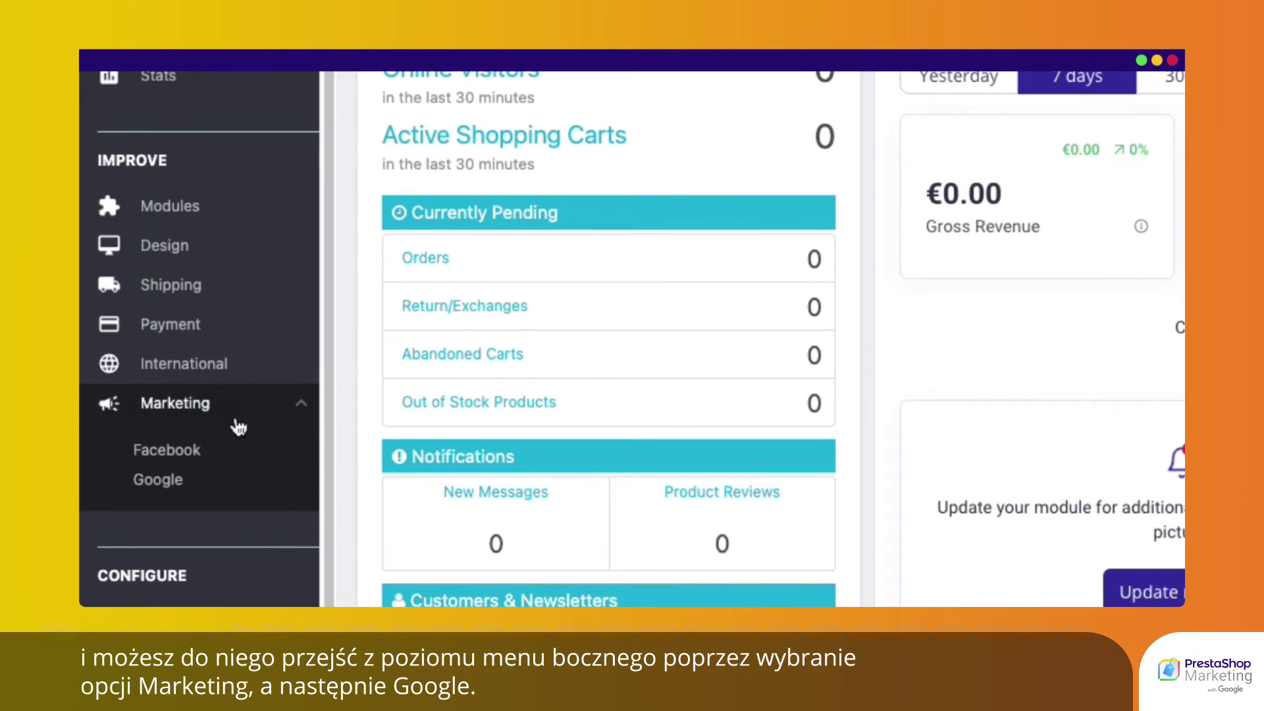
{"action": "left_click", "coordinate": [177, 482]}
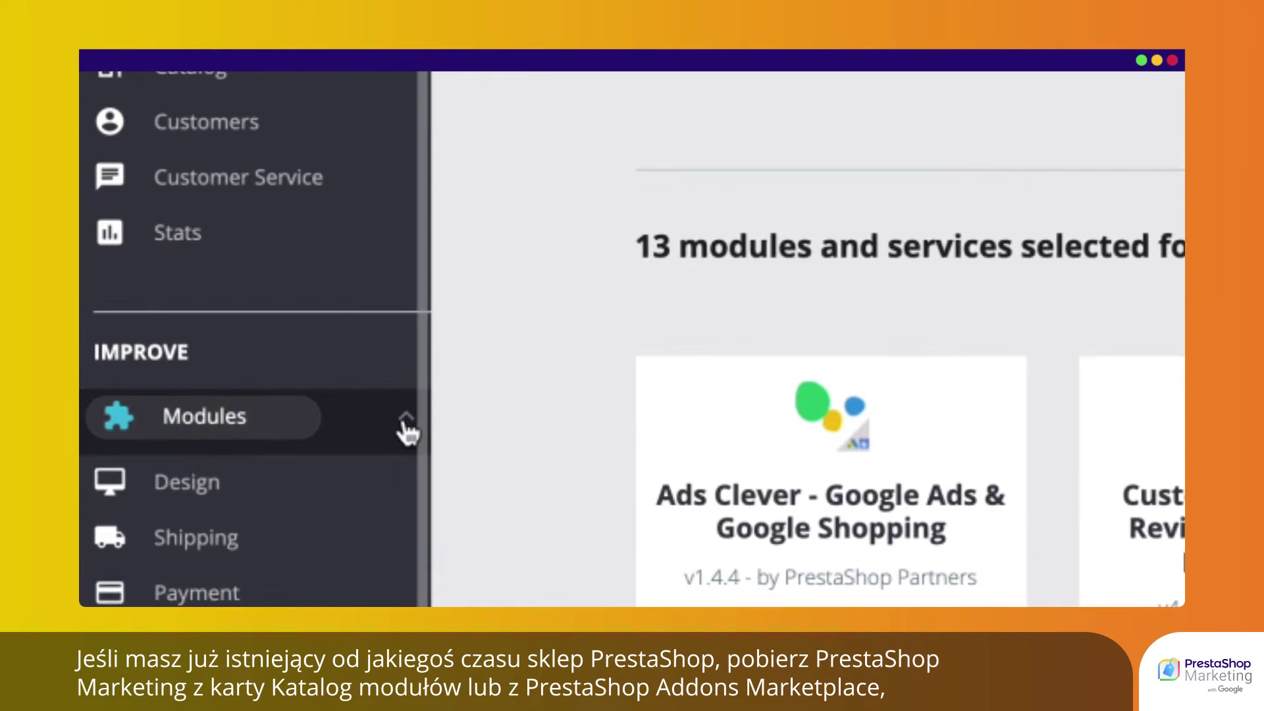
Step: Install the Marketing with Google module, then configure it and start configuring
{"action": "mouse_move", "coordinate": [407, 432]}
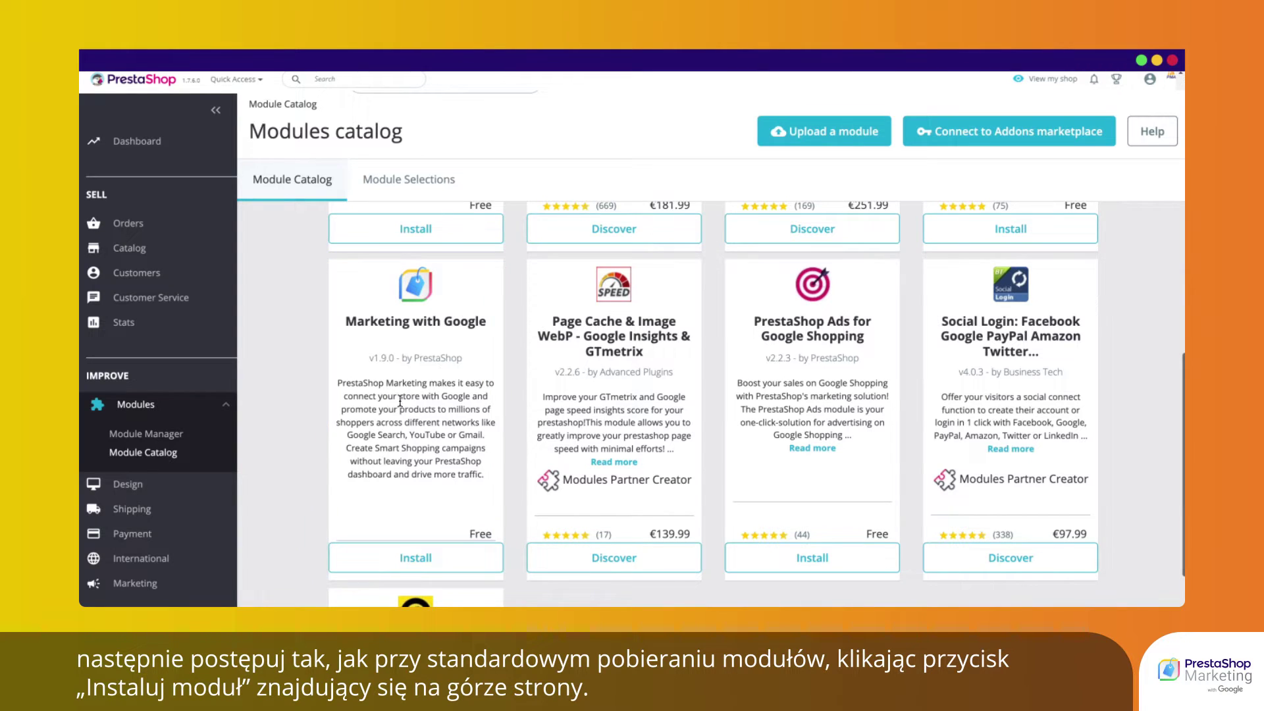
{"action": "left_click", "coordinate": [416, 559]}
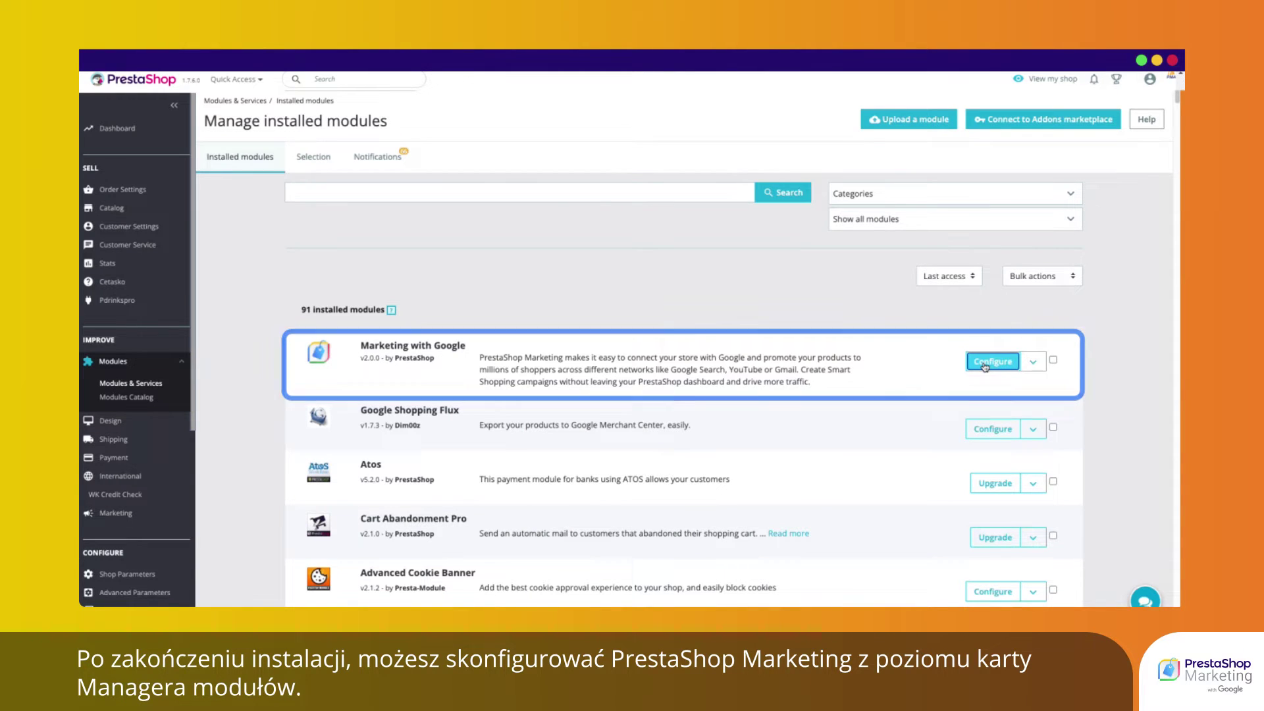
{"action": "left_click", "coordinate": [993, 362]}
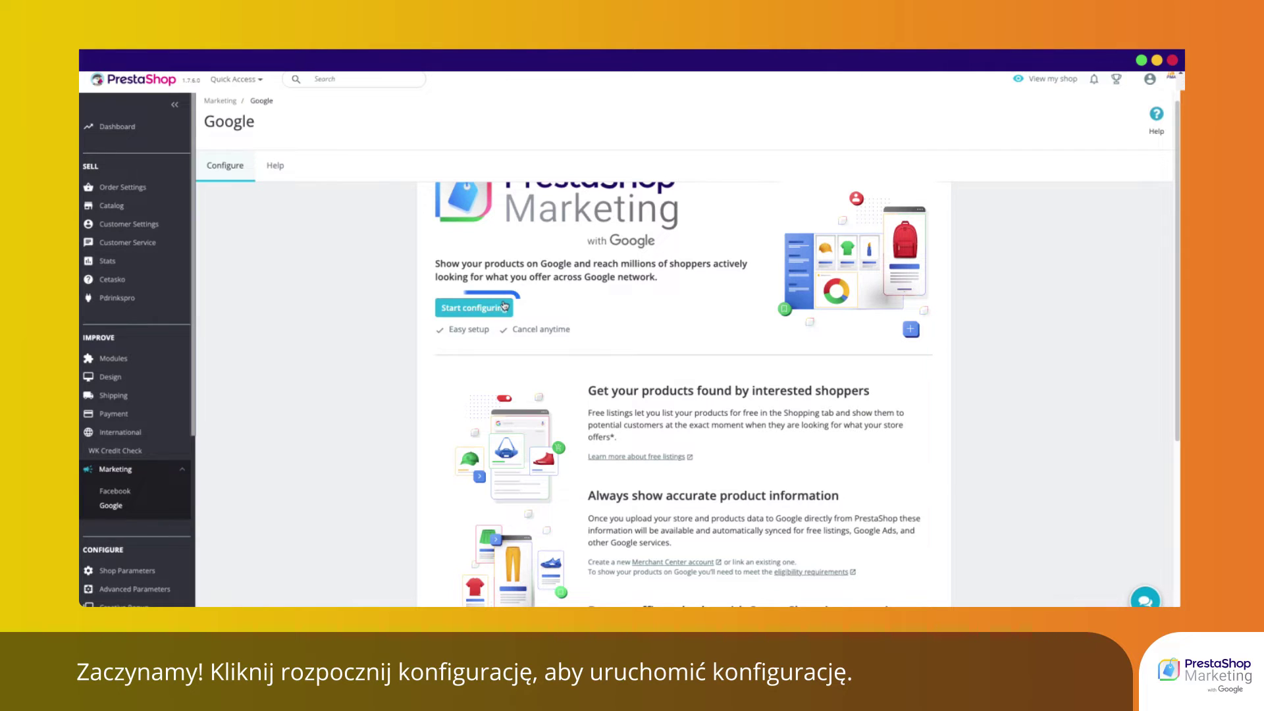
{"action": "left_click", "coordinate": [504, 305]}
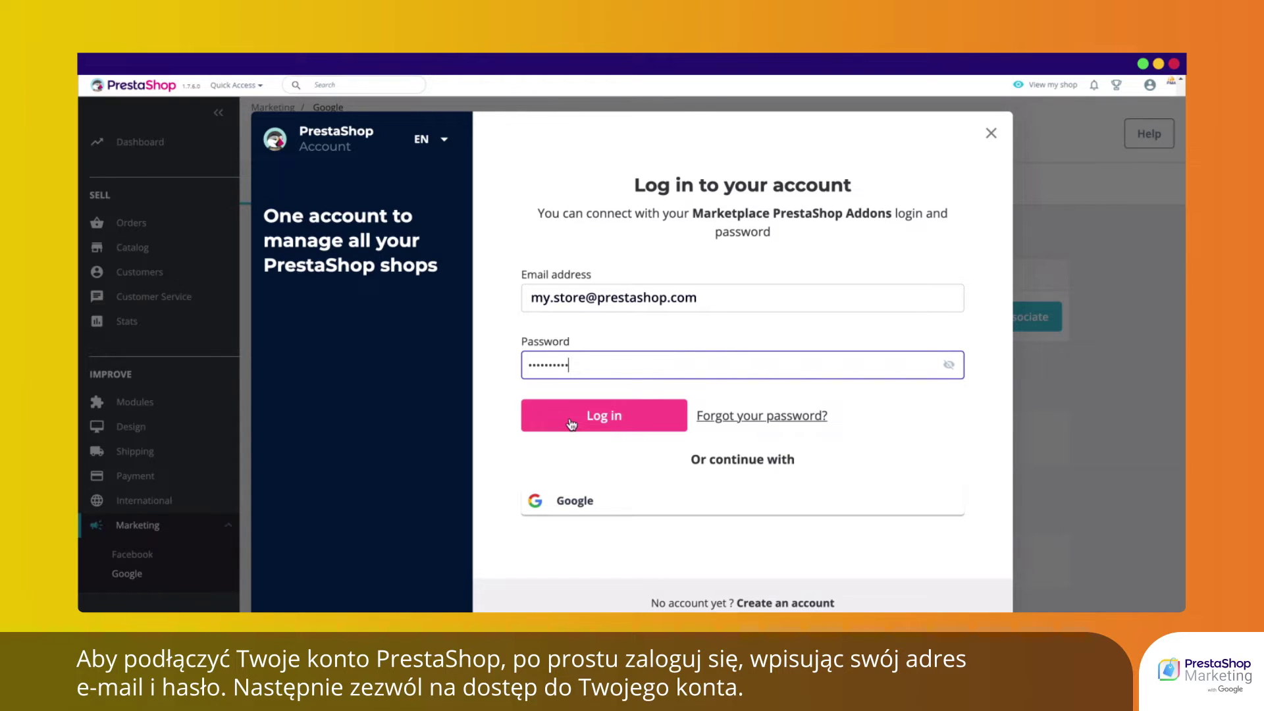
Step: Log in to the PrestaShop account, agree to data sharing, associate the shop and continue installation
{"action": "left_click", "coordinate": [571, 424]}
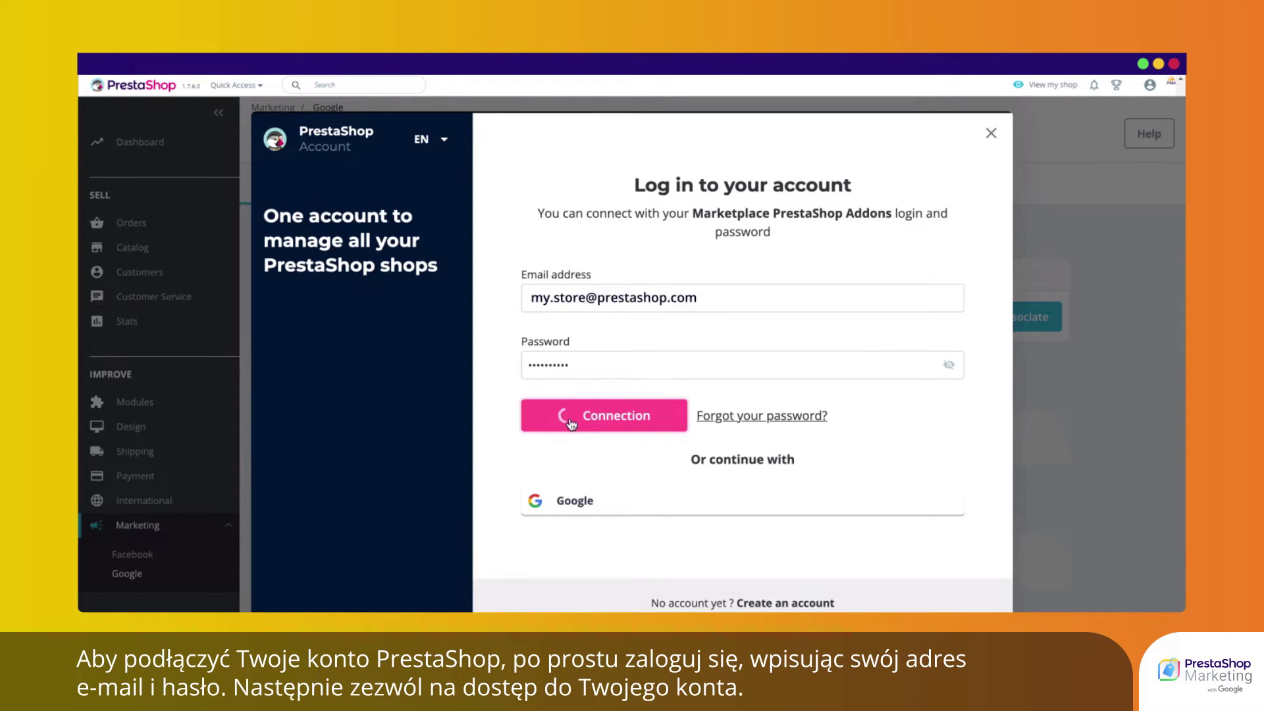
{"action": "left_click", "coordinate": [572, 425]}
{"action": "left_click", "coordinate": [687, 487]}
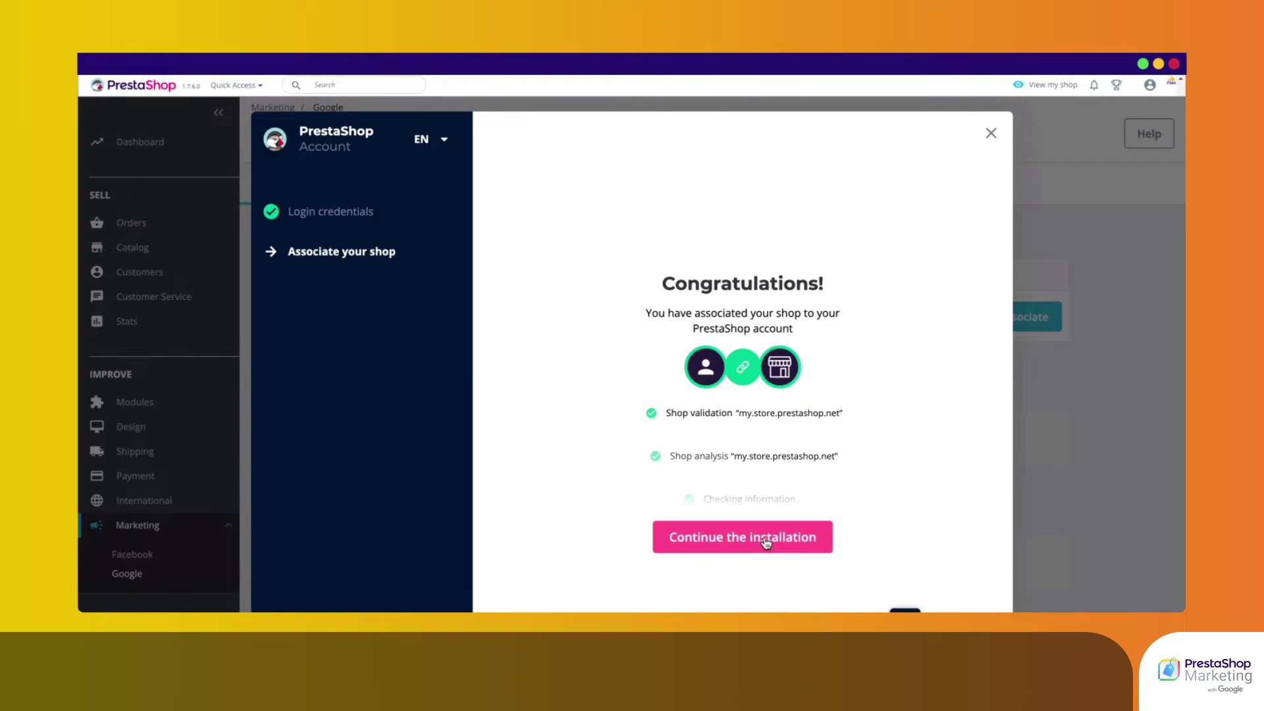
{"action": "left_click", "coordinate": [766, 542]}
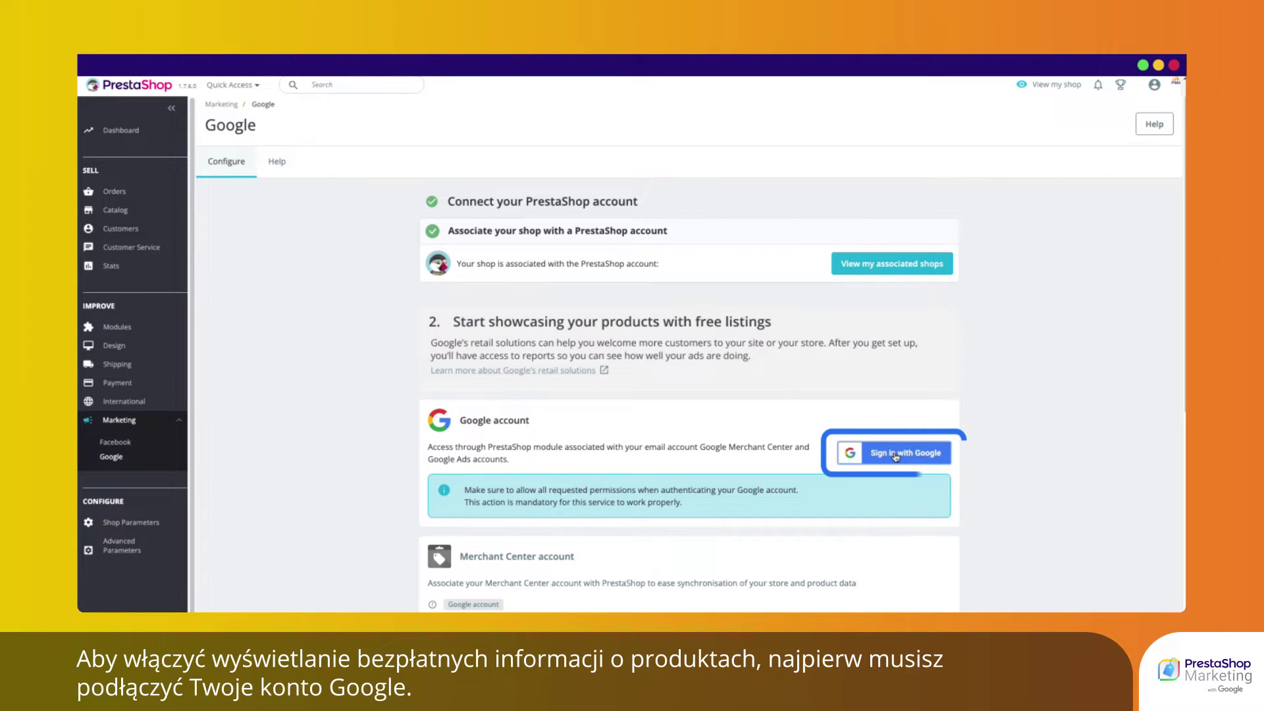
Step: Sign in with Google to connect a Google account to the module
{"action": "left_click", "coordinate": [894, 454]}
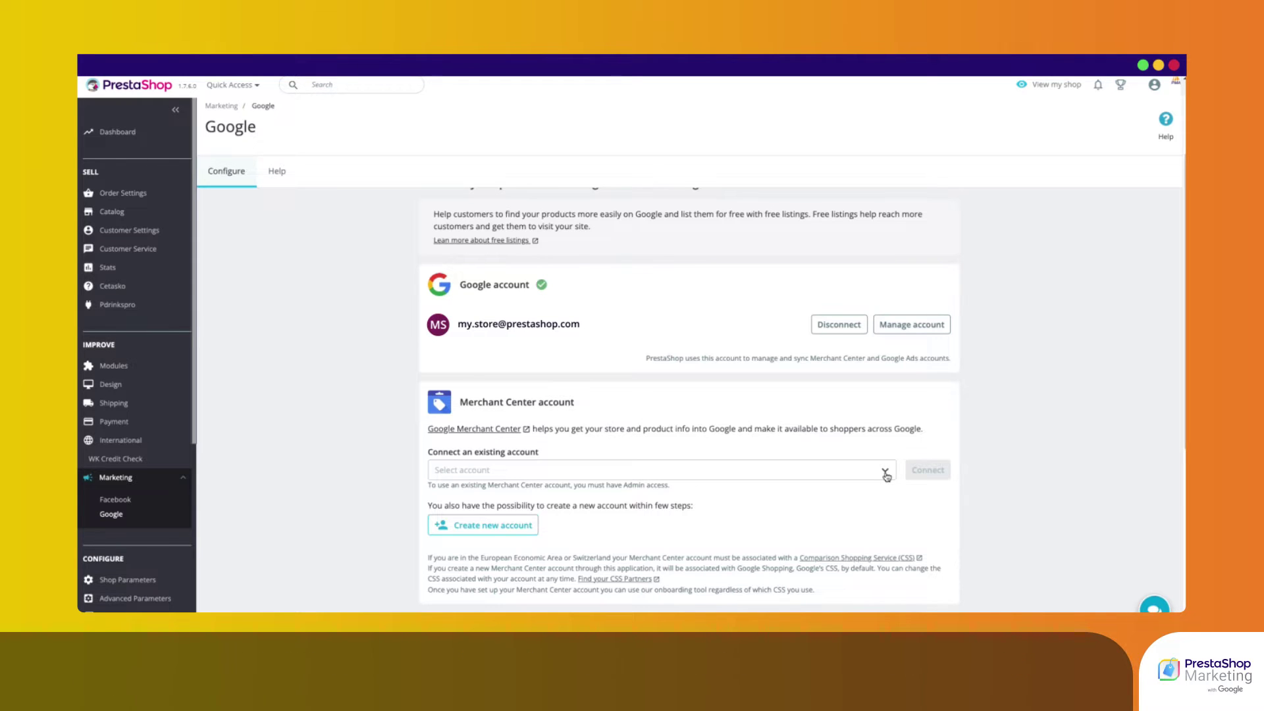
Step: Select the existing Merchant Center account from the dropdown and connect it
{"action": "left_click", "coordinate": [886, 474]}
{"action": "left_click", "coordinate": [864, 493]}
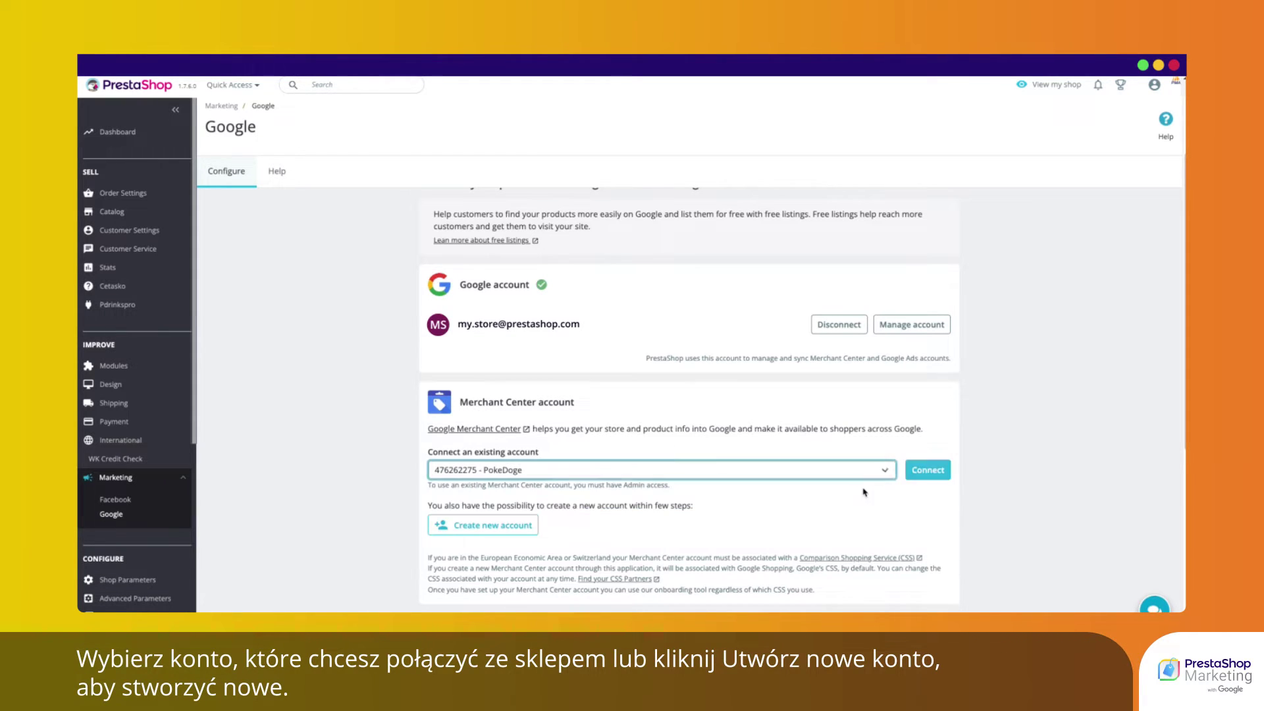
{"action": "left_click", "coordinate": [928, 470]}
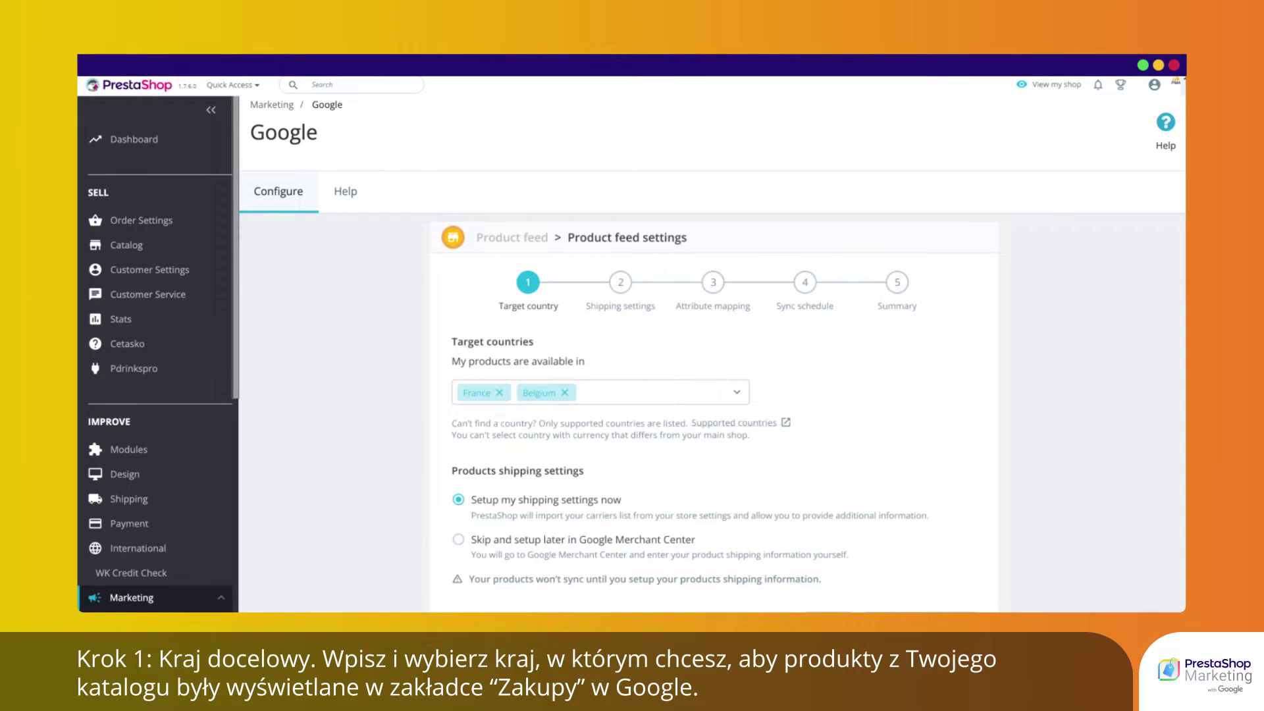
Step: Save the France and Belgium target countries and continue to shipping settings
{"action": "scroll", "coordinate": [631, 345], "scroll_direction": "down", "scroll_amount": 1}
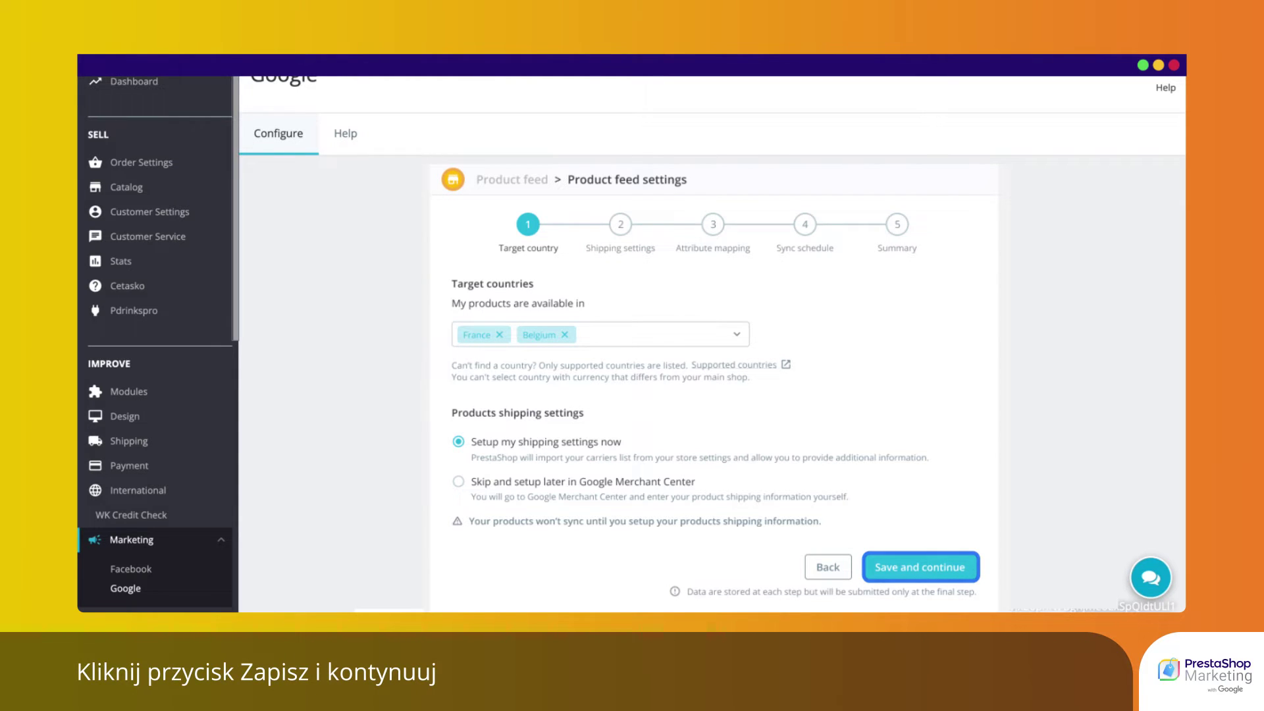
{"action": "left_click", "coordinate": [921, 567]}
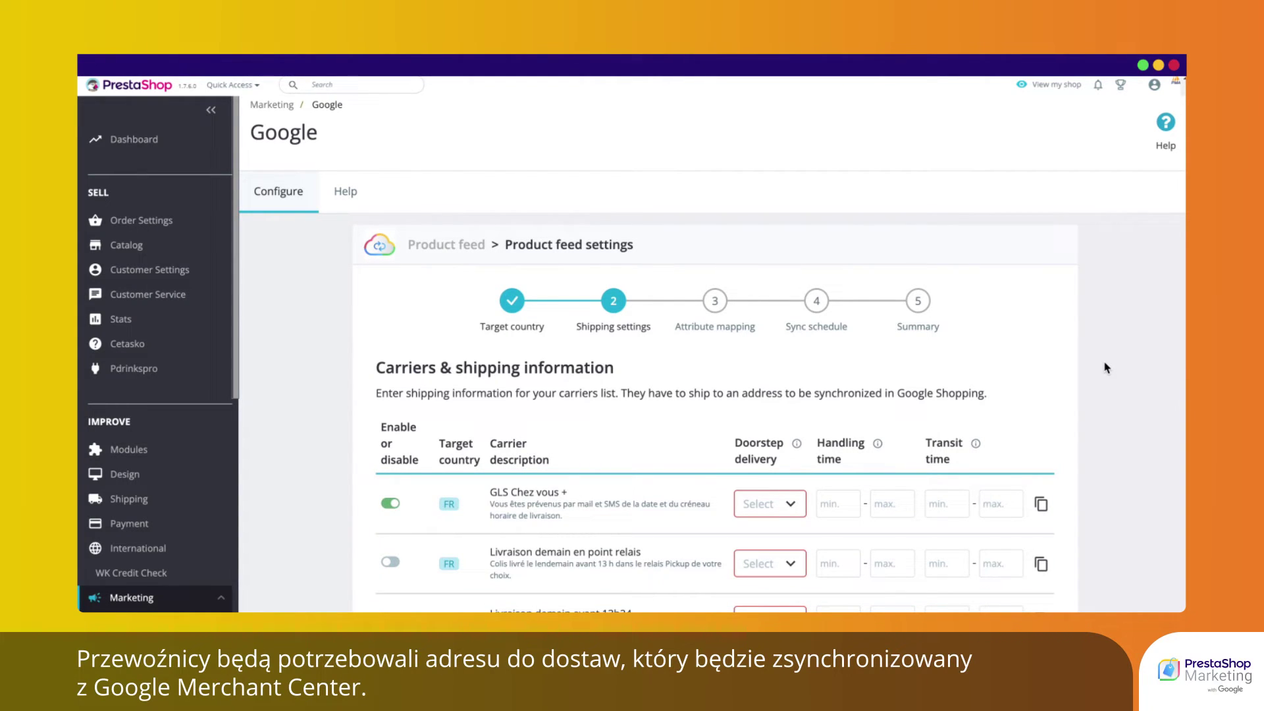
Step: Enable GLS Chez vous + and Livraison demain en point relais with doorstep delivery Yes
{"action": "left_click", "coordinate": [769, 504]}
{"action": "left_click", "coordinate": [760, 527]}
{"action": "left_click", "coordinate": [769, 564]}
{"action": "left_click", "coordinate": [788, 591]}
Step: Fill in the carriers' handling and transit time ranges (0, 1, 1, 34, 7)
{"action": "scroll", "coordinate": [849, 488], "scroll_direction": "down", "scroll_amount": 1}
{"action": "type", "text": "0"}
{"action": "key", "text": "Tab"}
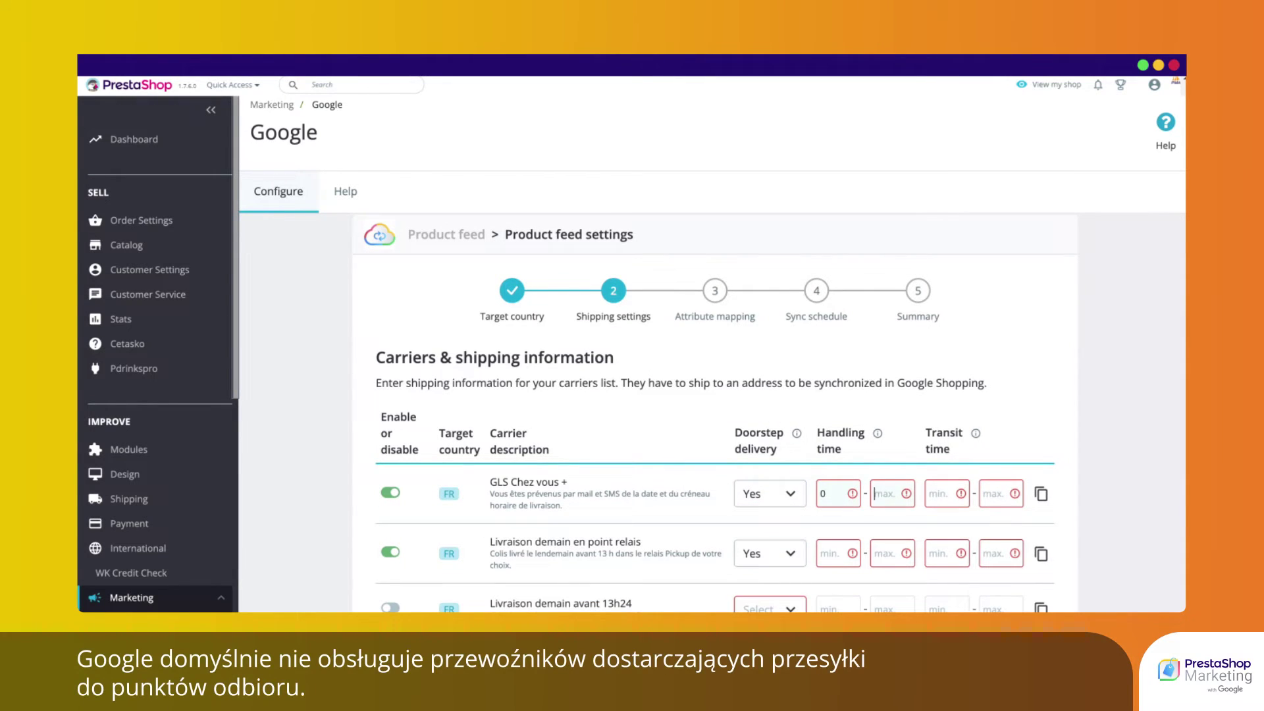
{"action": "type", "text": "1"}
{"action": "key", "text": "Tab"}
{"action": "type", "text": "1"}
{"action": "key", "text": "Tab"}
{"action": "type", "text": "3"}
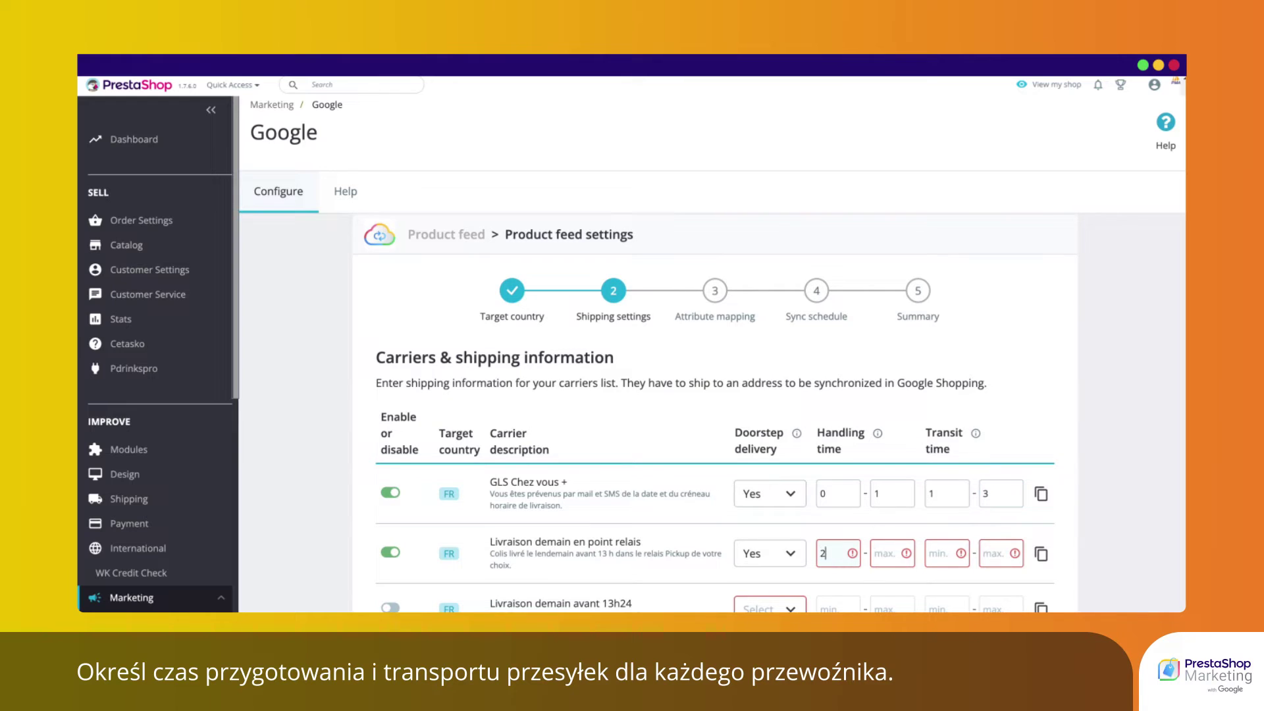
{"action": "type", "text": "4"}
{"action": "key", "text": "Tab"}
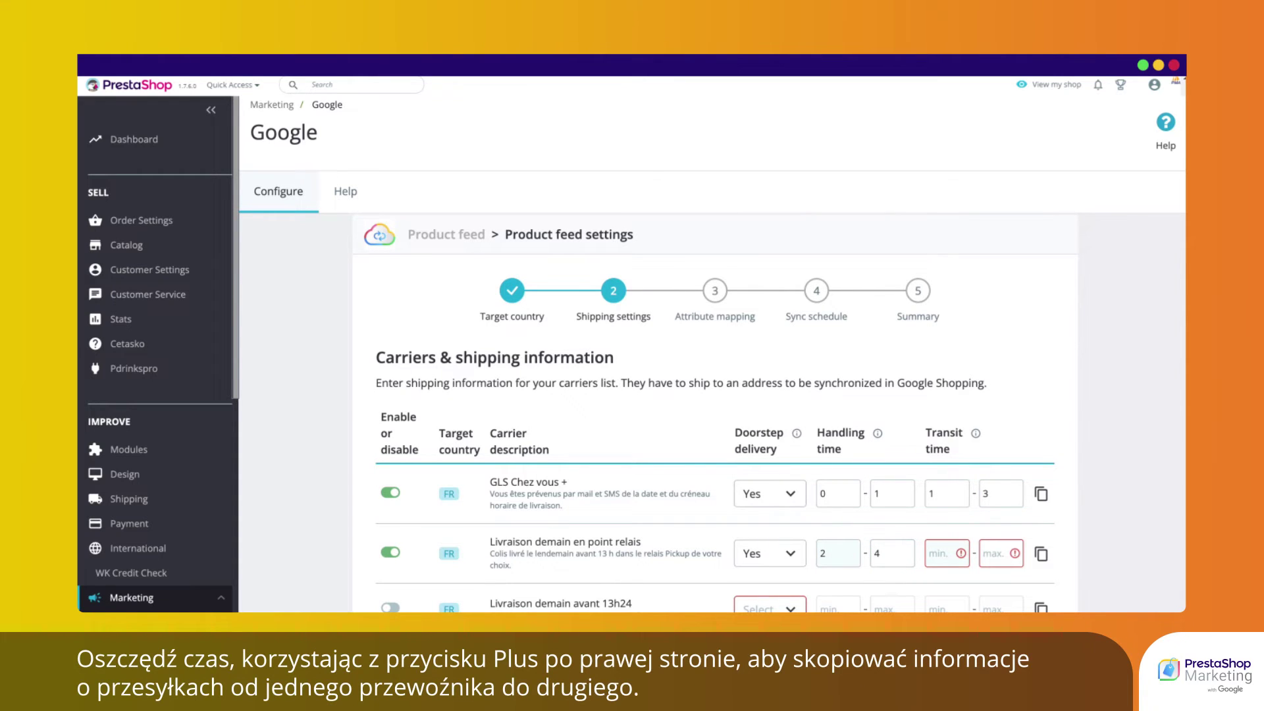
{"action": "type", "text": "7"}
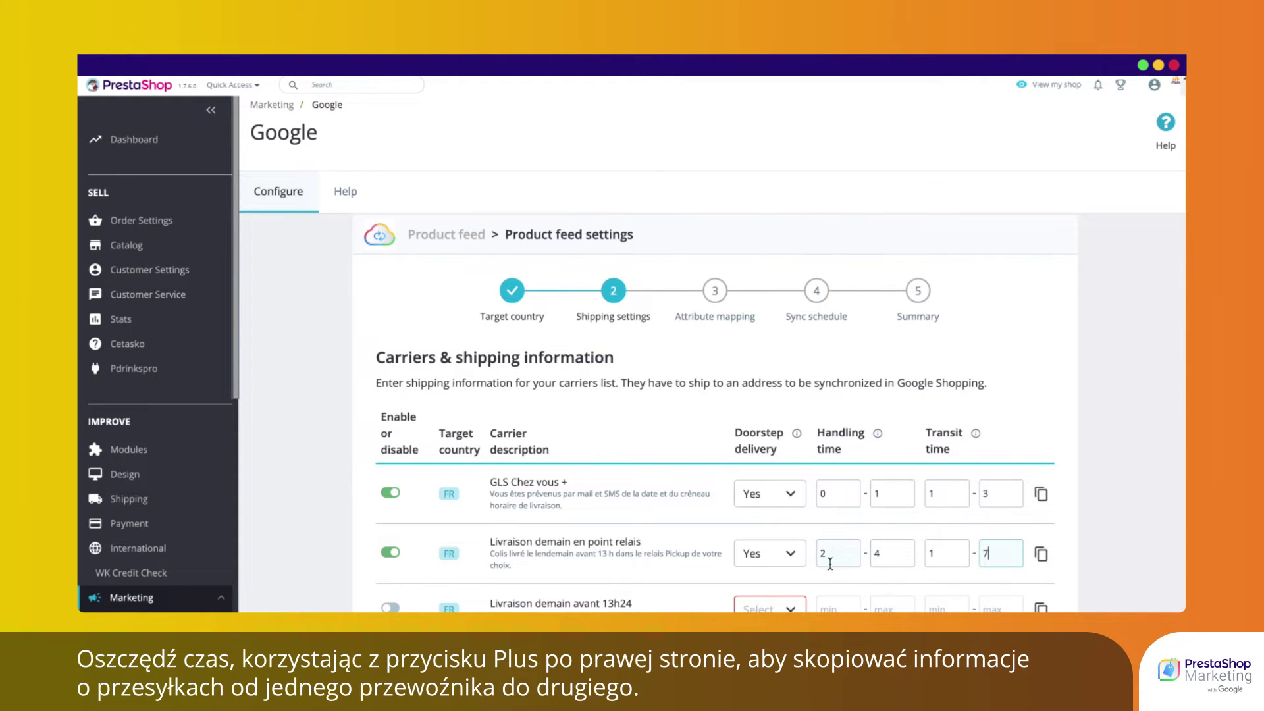
Step: Copy the second carrier's shipping details to Livraison demain avant 13h24, Livraison Palette, Retrait à Calais, Lolo, and save
{"action": "left_click", "coordinate": [1040, 554]}
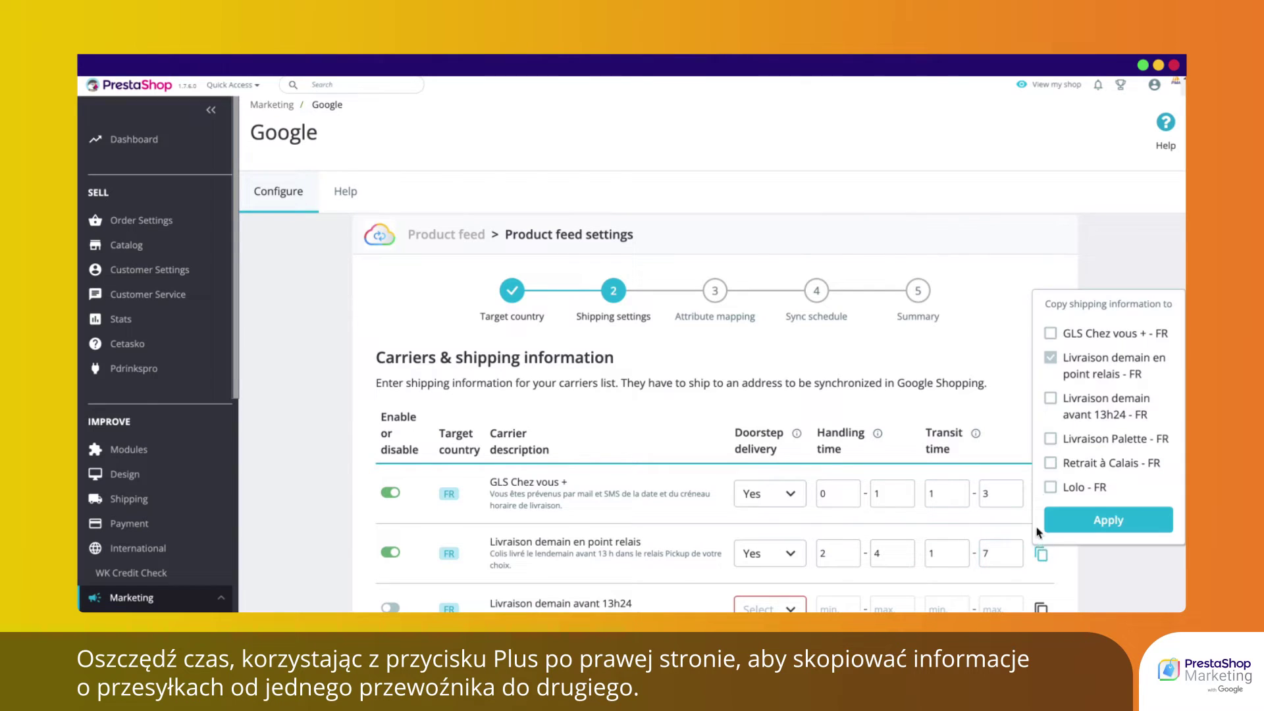
{"action": "left_click", "coordinate": [1086, 413]}
{"action": "left_click", "coordinate": [1087, 439]}
{"action": "left_click", "coordinate": [1088, 463]}
{"action": "scroll", "coordinate": [1086, 454], "scroll_direction": "down", "scroll_amount": 1}
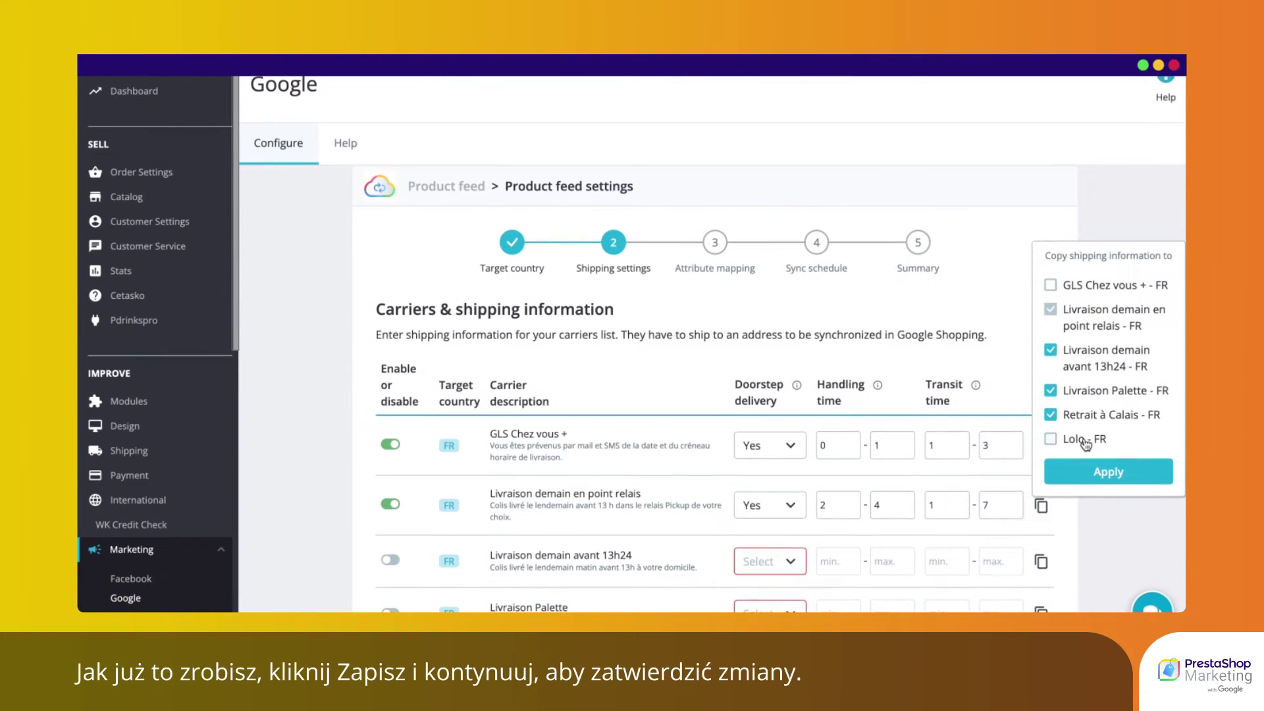
{"action": "left_click", "coordinate": [1084, 442]}
{"action": "left_click", "coordinate": [1077, 473]}
{"action": "scroll", "coordinate": [1068, 477], "scroll_direction": "down", "scroll_amount": 3}
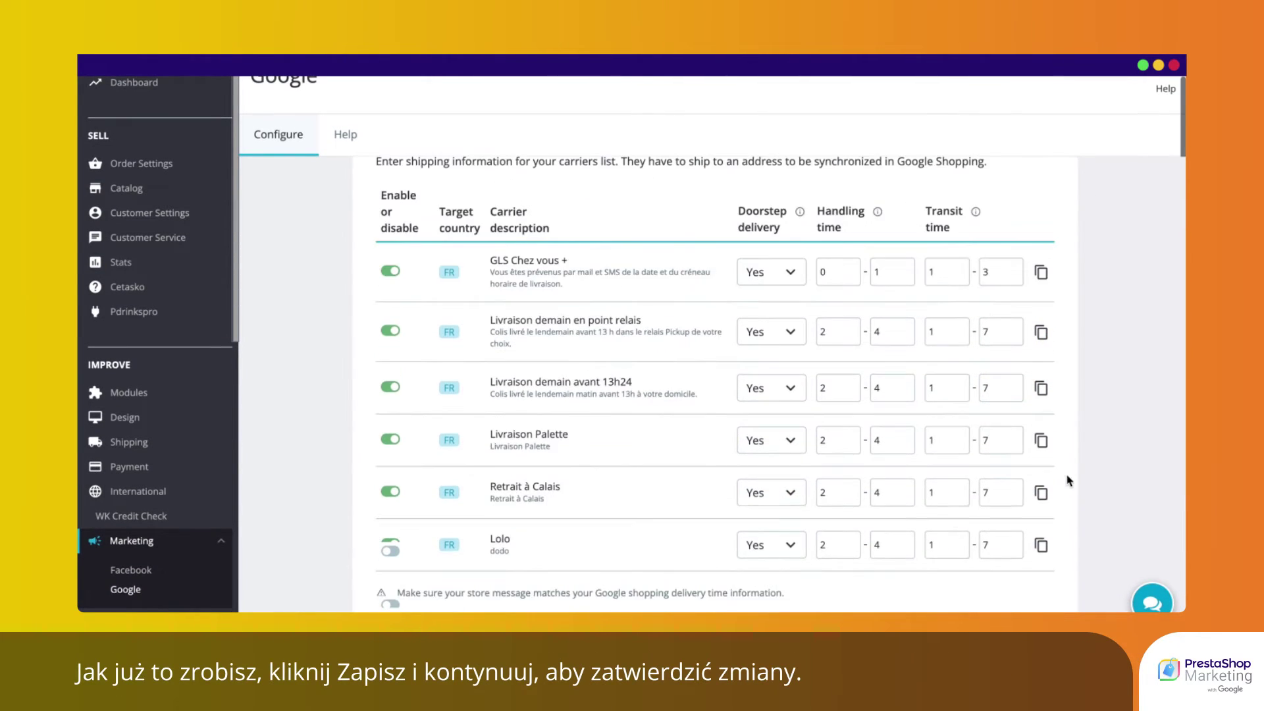
{"action": "scroll", "coordinate": [1067, 477], "scroll_direction": "down", "scroll_amount": 3}
{"action": "left_click", "coordinate": [994, 470]}
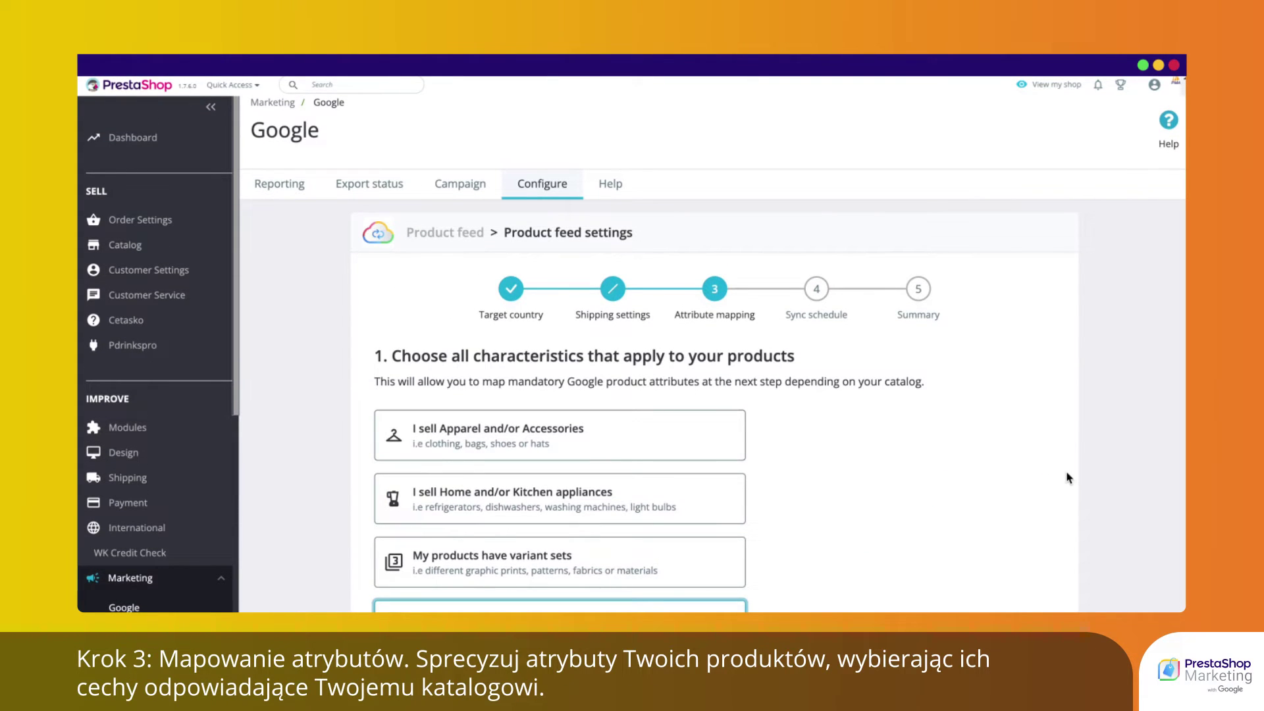
Step: Mark the catalog as Home and/or Kitchen appliances and map Description to description
{"action": "left_click", "coordinate": [550, 497]}
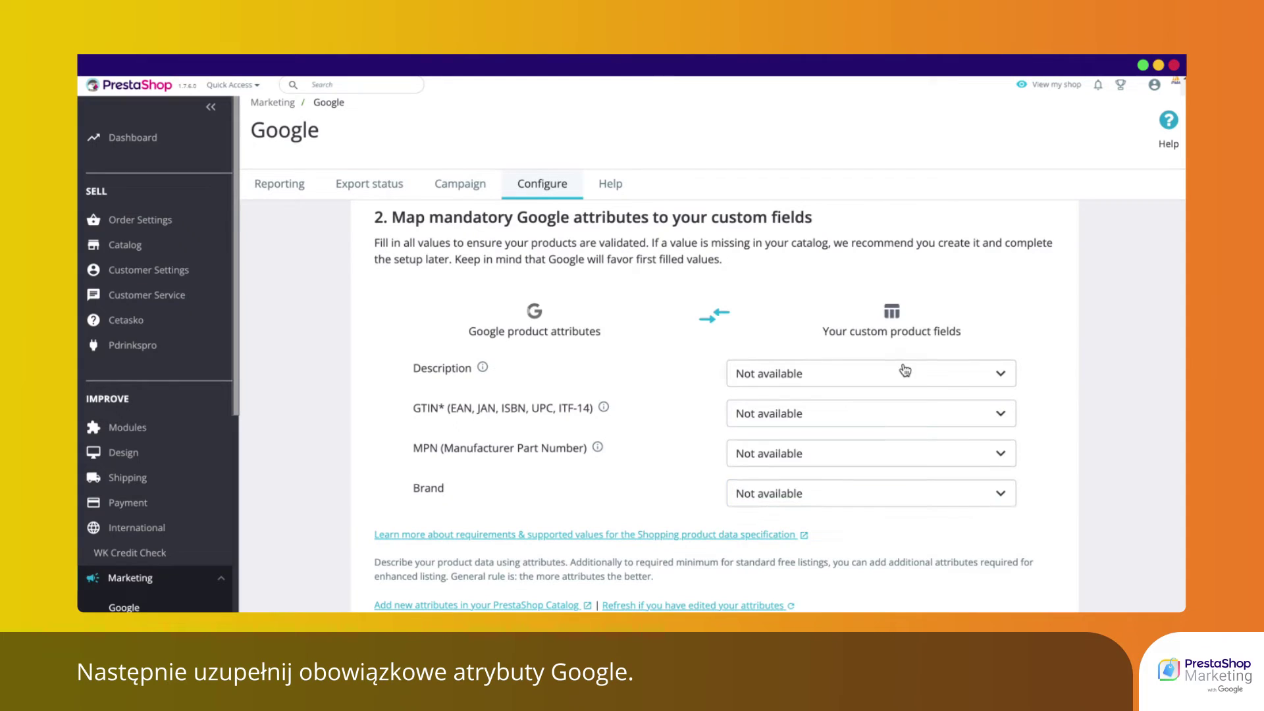
{"action": "left_click", "coordinate": [905, 371]}
{"action": "scroll", "coordinate": [875, 474], "scroll_direction": "down", "scroll_amount": 5}
{"action": "left_click", "coordinate": [745, 576]}
Step: Map the GTIN attribute to isbn, upc and ean
{"action": "left_click", "coordinate": [813, 405]}
{"action": "scroll", "coordinate": [820, 315], "scroll_direction": "down", "scroll_amount": 10}
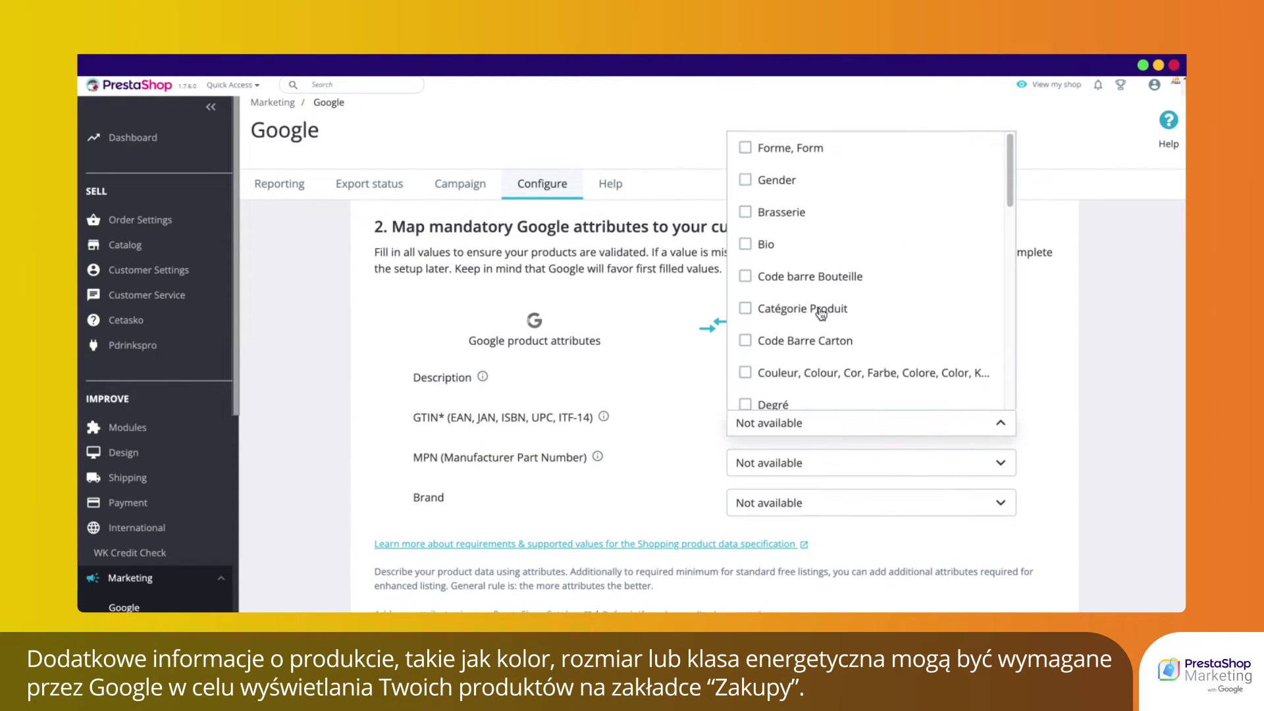
{"action": "left_click", "coordinate": [790, 332]}
{"action": "left_click", "coordinate": [793, 364]}
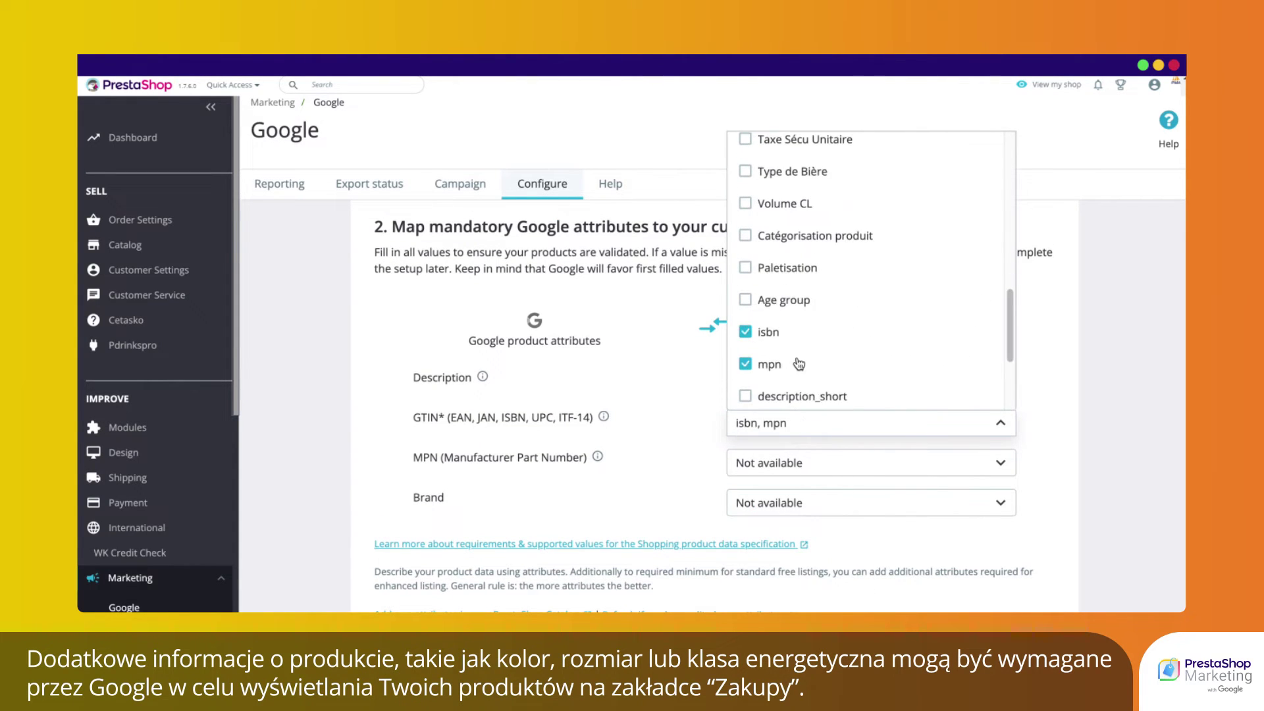
{"action": "left_click", "coordinate": [796, 364]}
{"action": "scroll", "coordinate": [823, 309], "scroll_direction": "down", "scroll_amount": 5}
{"action": "left_click", "coordinate": [800, 299]}
{"action": "left_click", "coordinate": [800, 267]}
{"action": "left_click", "coordinate": [813, 422]}
Step: Map MPN to mpn and Brand to manufacturer, then save the attribute mapping
{"action": "left_click", "coordinate": [806, 466]}
{"action": "scroll", "coordinate": [804, 358], "scroll_direction": "down", "scroll_amount": 10}
{"action": "left_click", "coordinate": [763, 391]}
{"action": "left_click", "coordinate": [922, 502]}
{"action": "scroll", "coordinate": [924, 385], "scroll_direction": "down", "scroll_amount": 12}
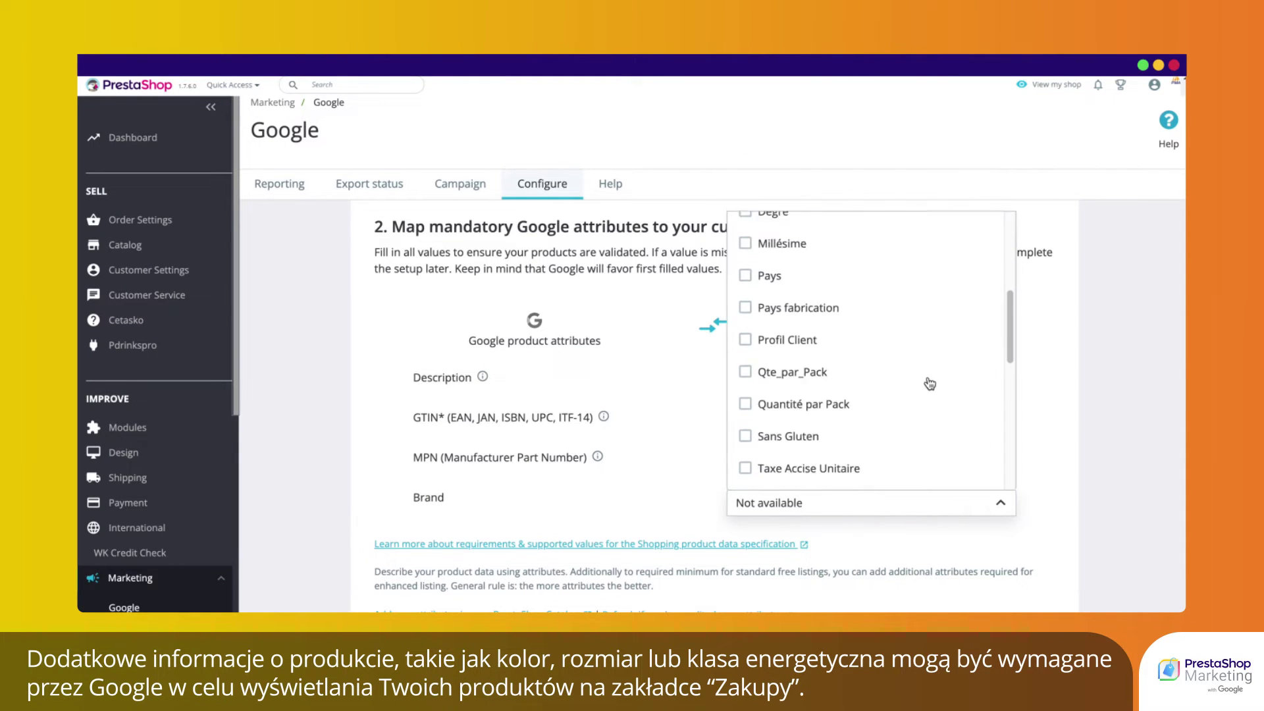
{"action": "scroll", "coordinate": [930, 373], "scroll_direction": "down", "scroll_amount": 2}
{"action": "left_click", "coordinate": [793, 398]}
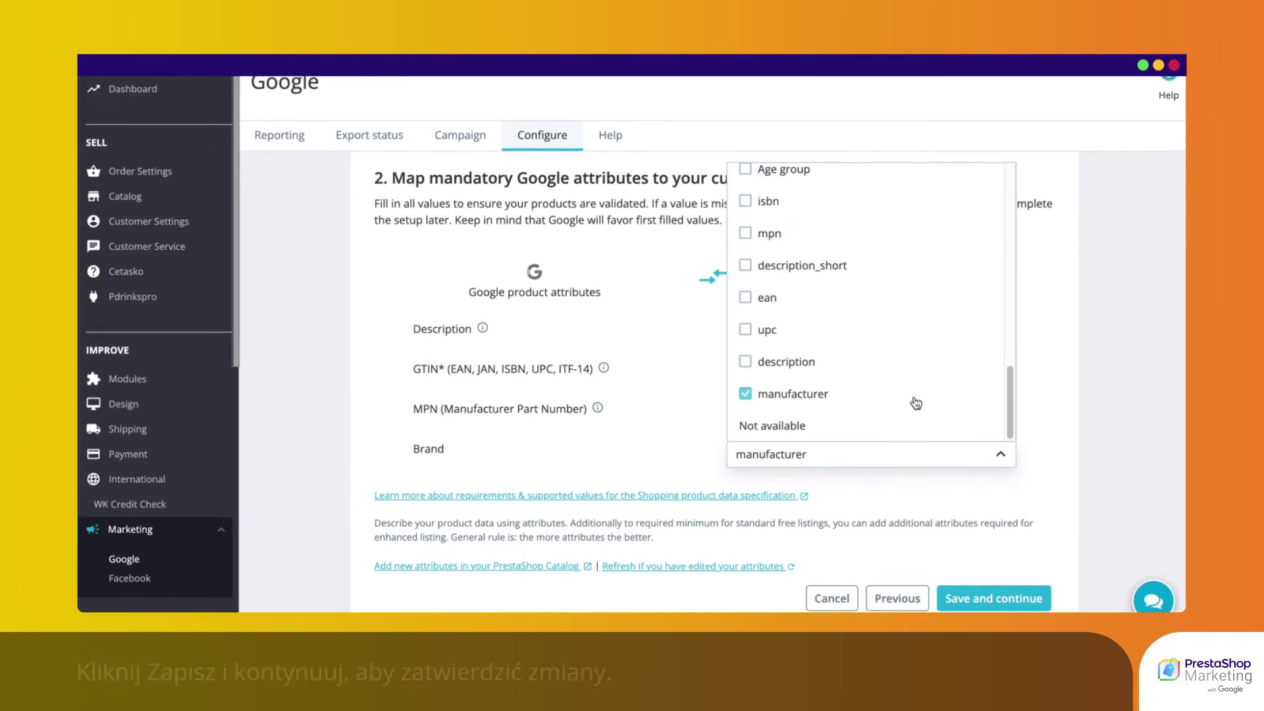
{"action": "left_click", "coordinate": [1024, 385]}
{"action": "left_click", "coordinate": [994, 575]}
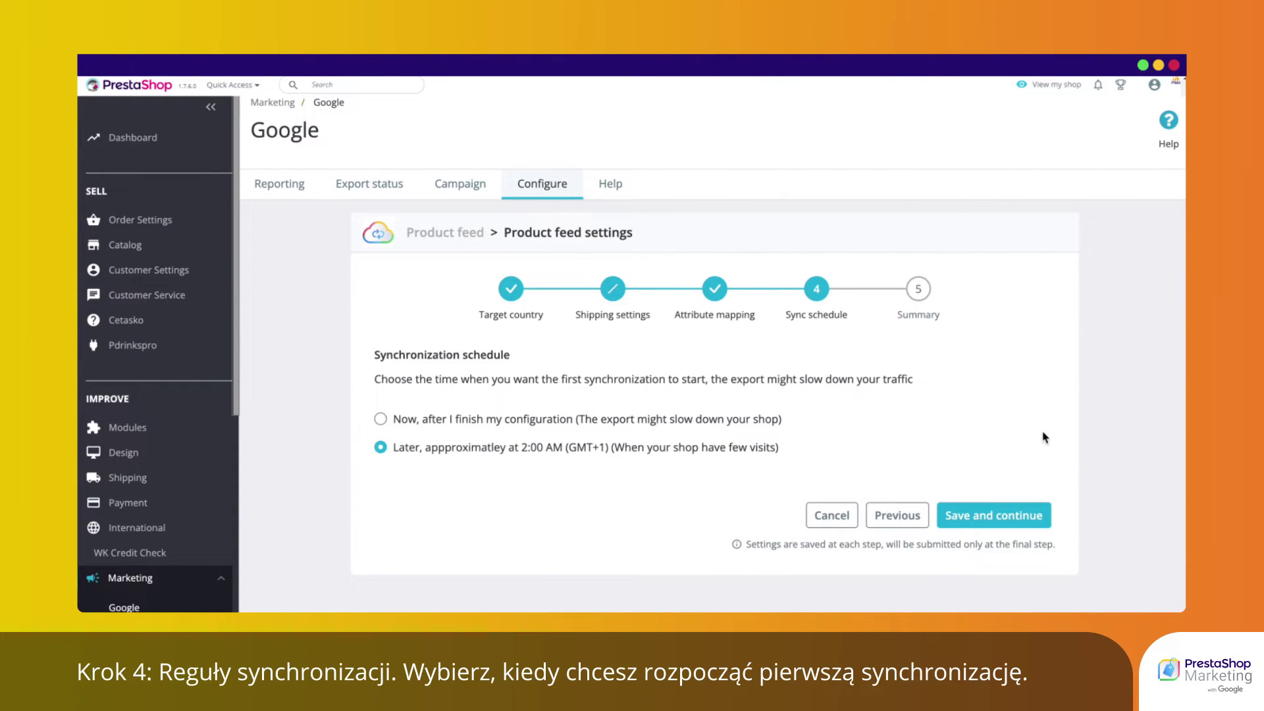
Step: Choose 'Now, after I finish my configuration' for the first sync and save
{"action": "left_click", "coordinate": [678, 422]}
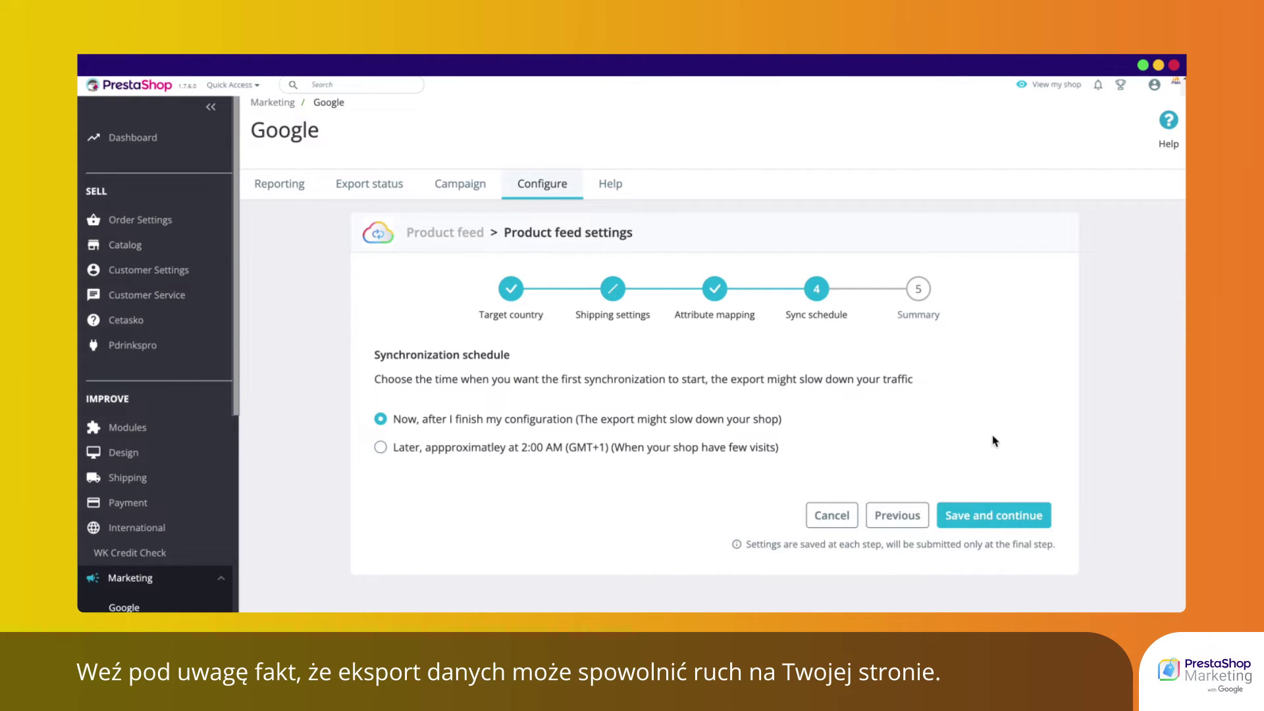
{"action": "left_click", "coordinate": [997, 517]}
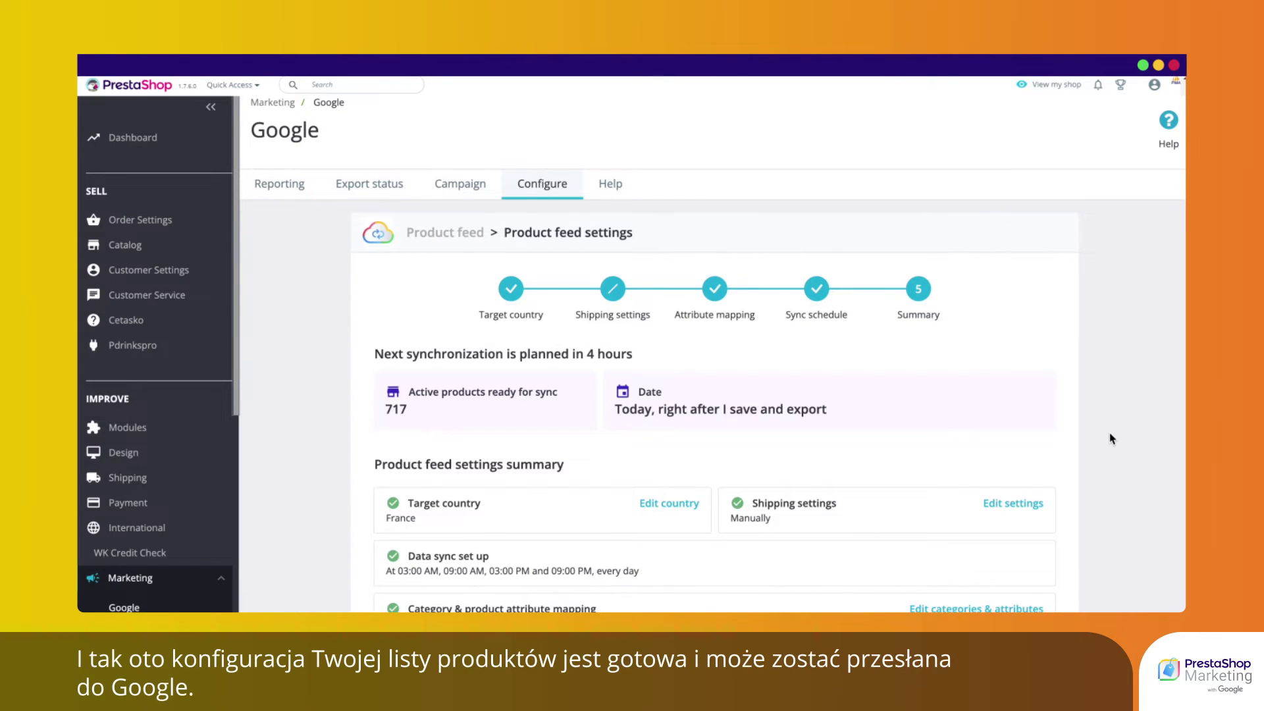
Step: Accept the sync timing and Google review delay conditions, then save and export the feed
{"action": "scroll", "coordinate": [1110, 435], "scroll_direction": "down", "scroll_amount": 1}
{"action": "scroll", "coordinate": [1110, 445], "scroll_direction": "down", "scroll_amount": 1}
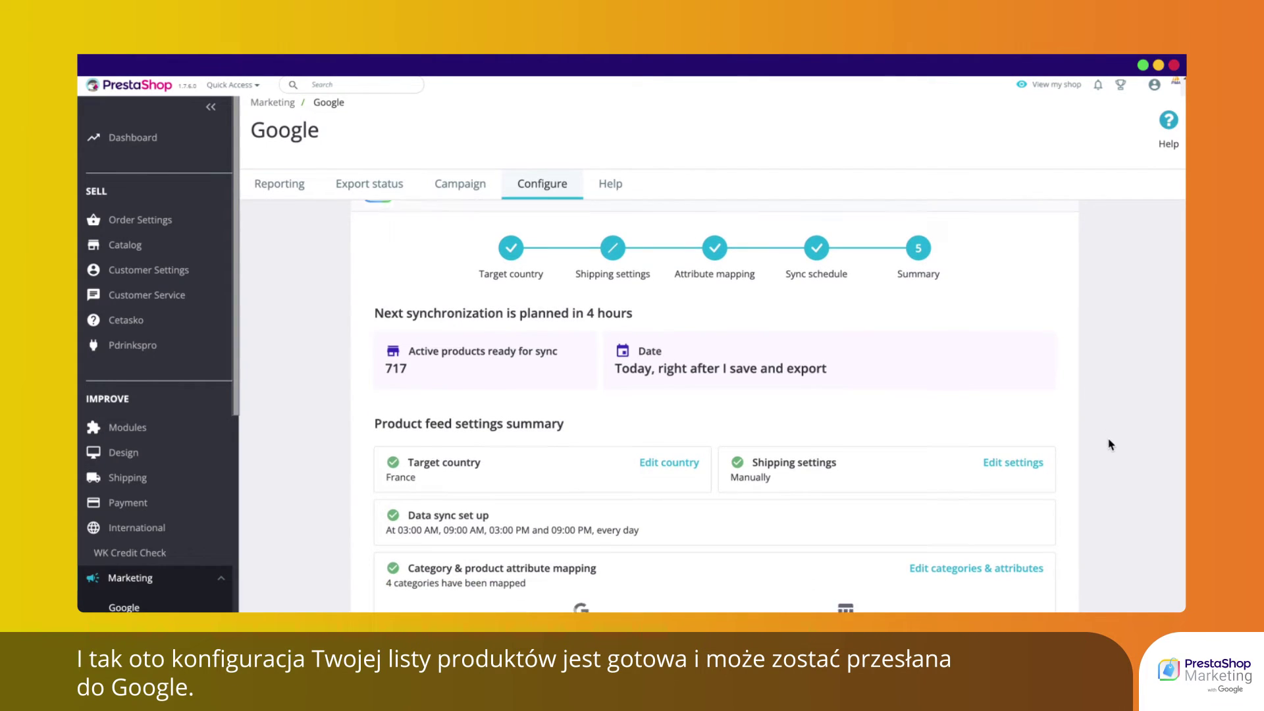
{"action": "scroll", "coordinate": [1101, 453], "scroll_direction": "down", "scroll_amount": 2}
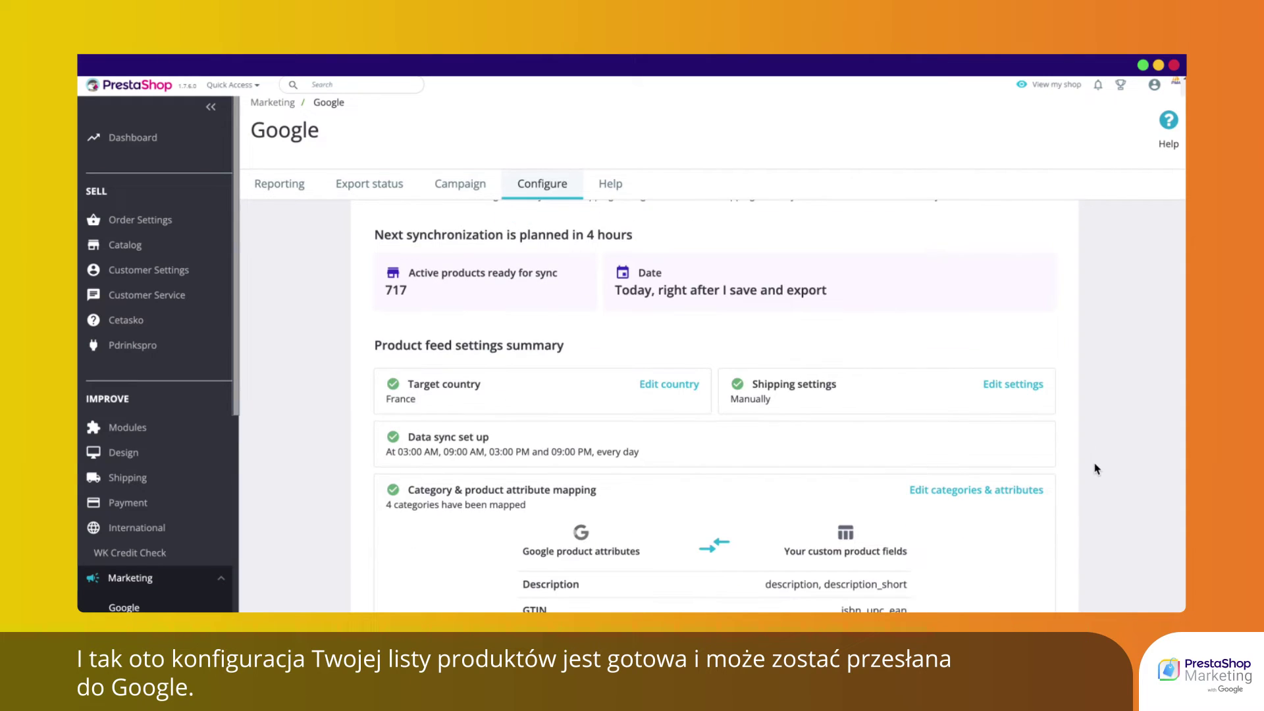
{"action": "scroll", "coordinate": [1099, 461], "scroll_direction": "down", "scroll_amount": 3}
{"action": "scroll", "coordinate": [1096, 469], "scroll_direction": "down", "scroll_amount": 3}
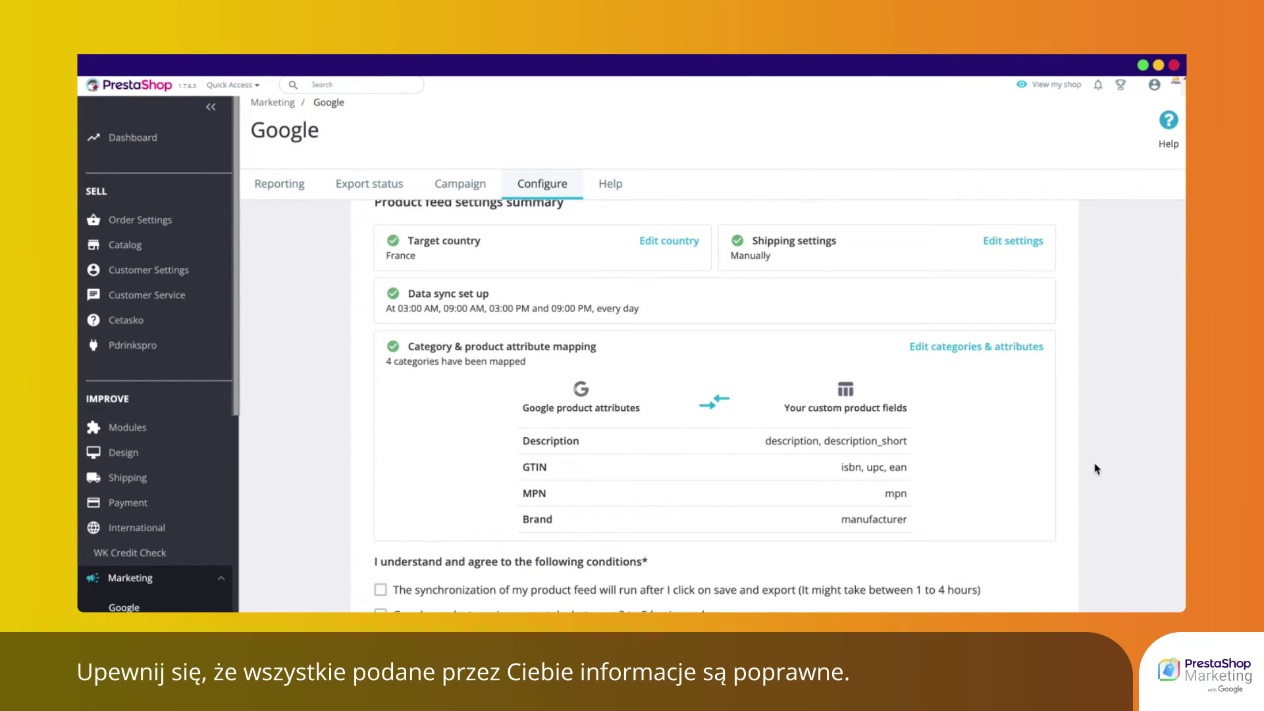
{"action": "scroll", "coordinate": [1096, 469], "scroll_direction": "down", "scroll_amount": 1}
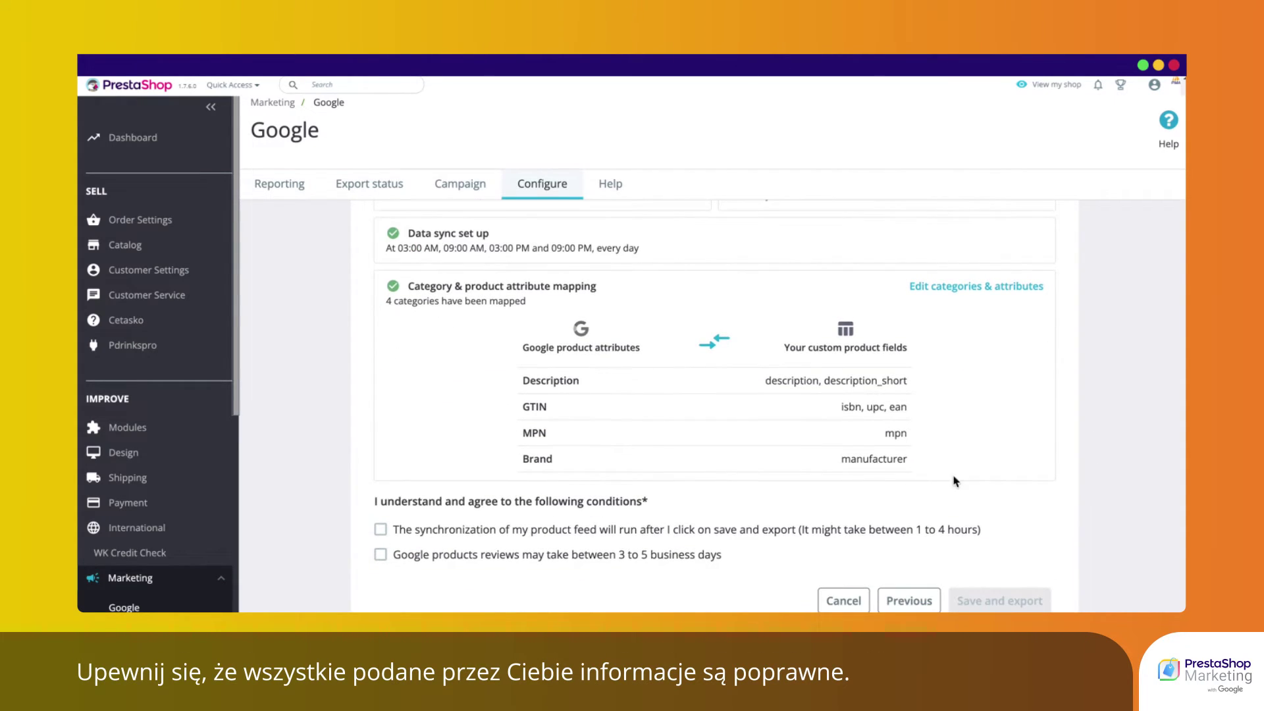
{"action": "left_click", "coordinate": [757, 531]}
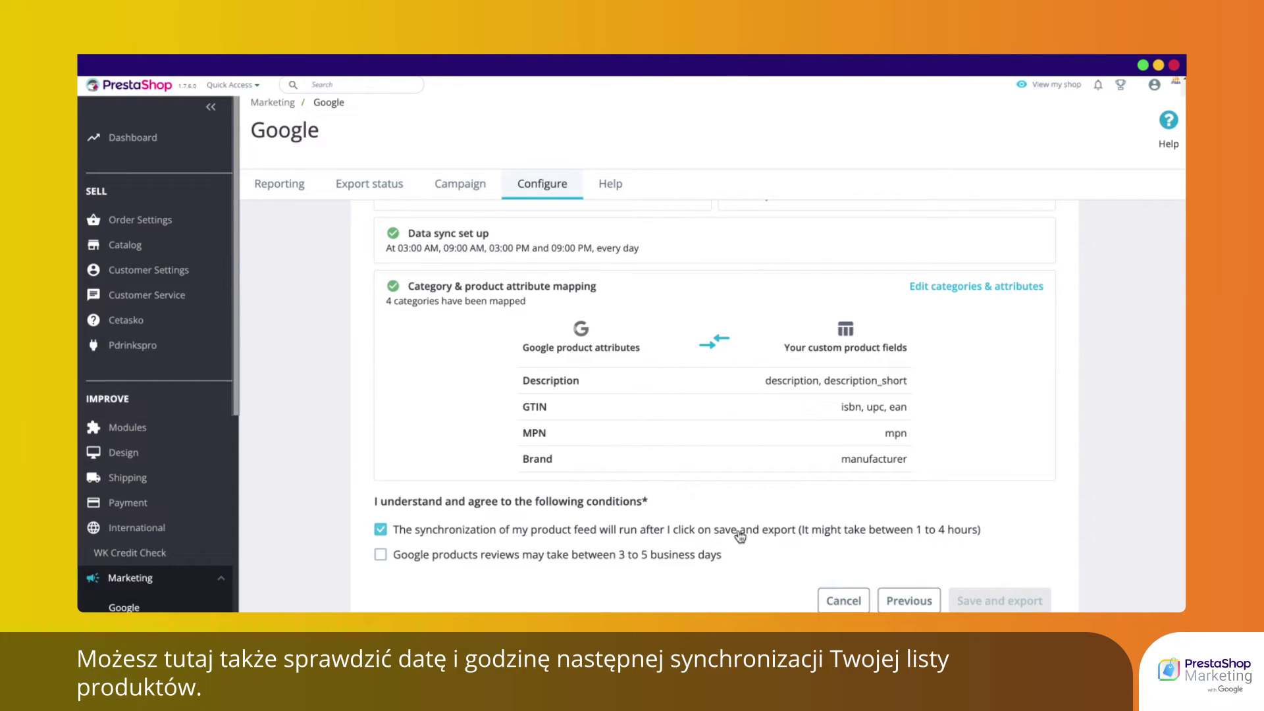
{"action": "left_click", "coordinate": [695, 559]}
{"action": "scroll", "coordinate": [1078, 547], "scroll_direction": "down", "scroll_amount": 1}
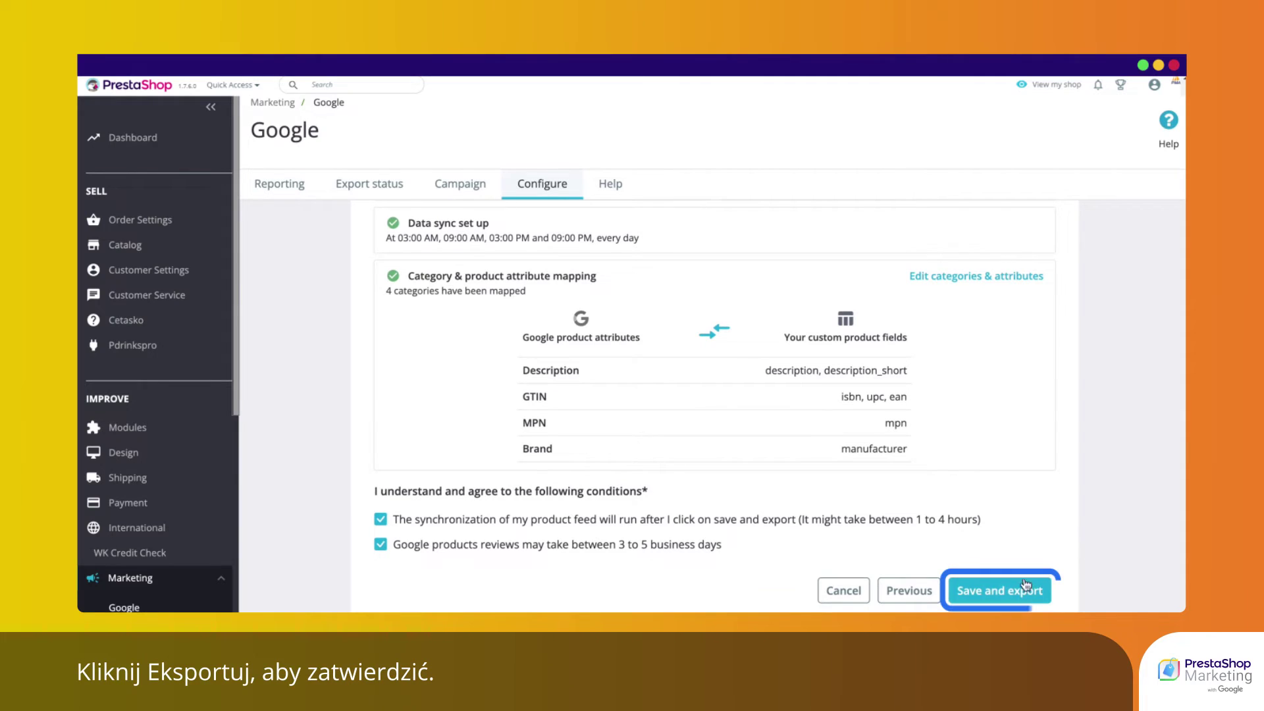
{"action": "left_click", "coordinate": [1022, 591]}
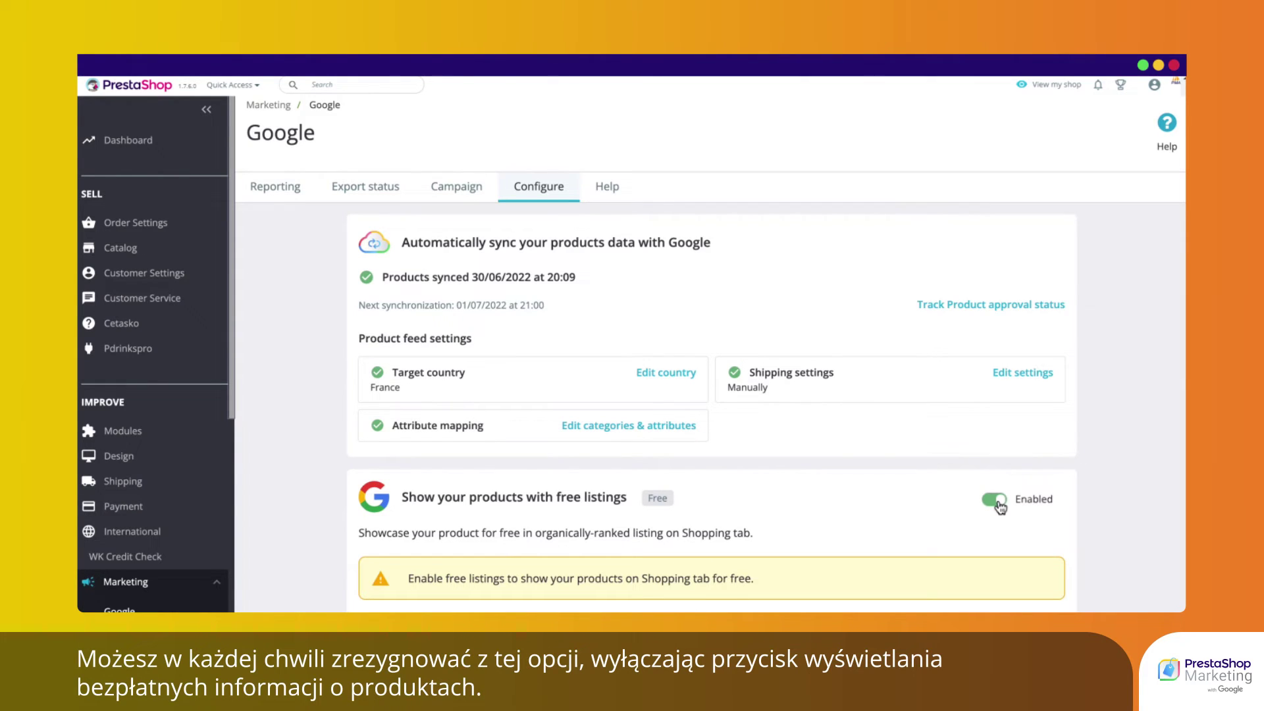
Step: Set the free listings toggle to Disabled
{"action": "left_click", "coordinate": [995, 500]}
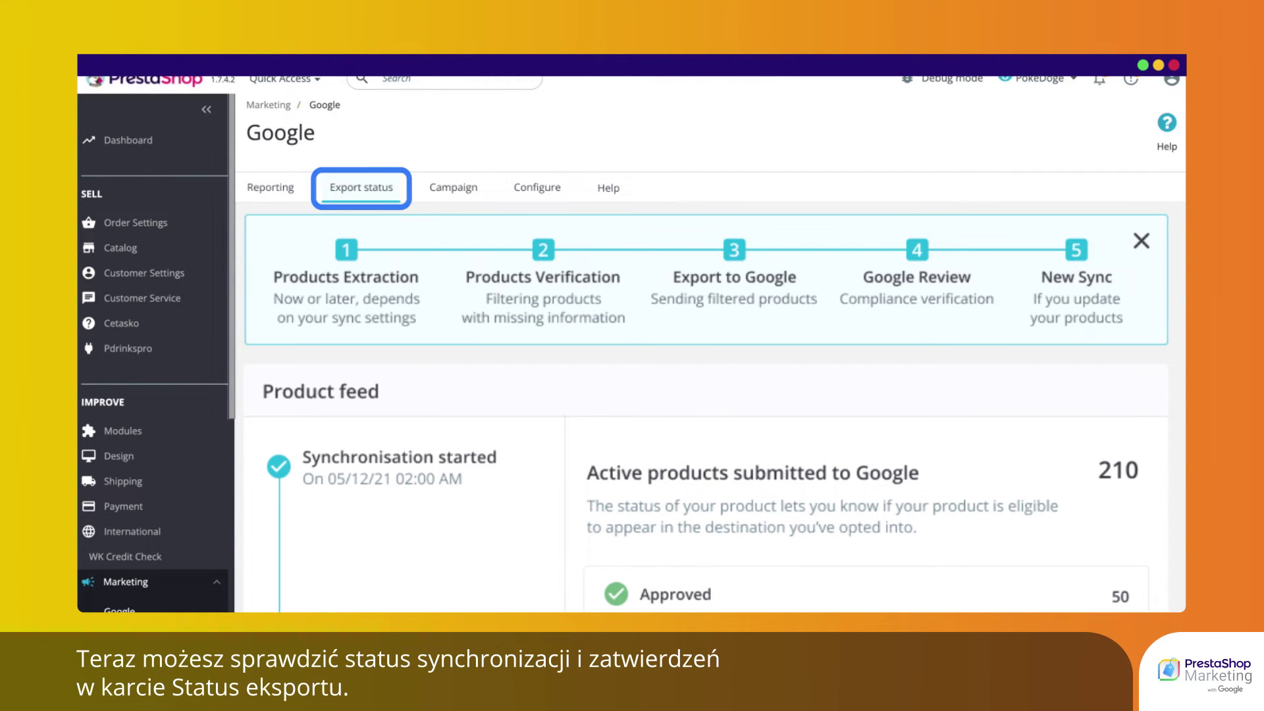
Step: Scroll through the Export status cards: 50 approved, 90 pending, 60 expiring products
{"action": "scroll", "coordinate": [706, 408], "scroll_direction": "down", "scroll_amount": 4}
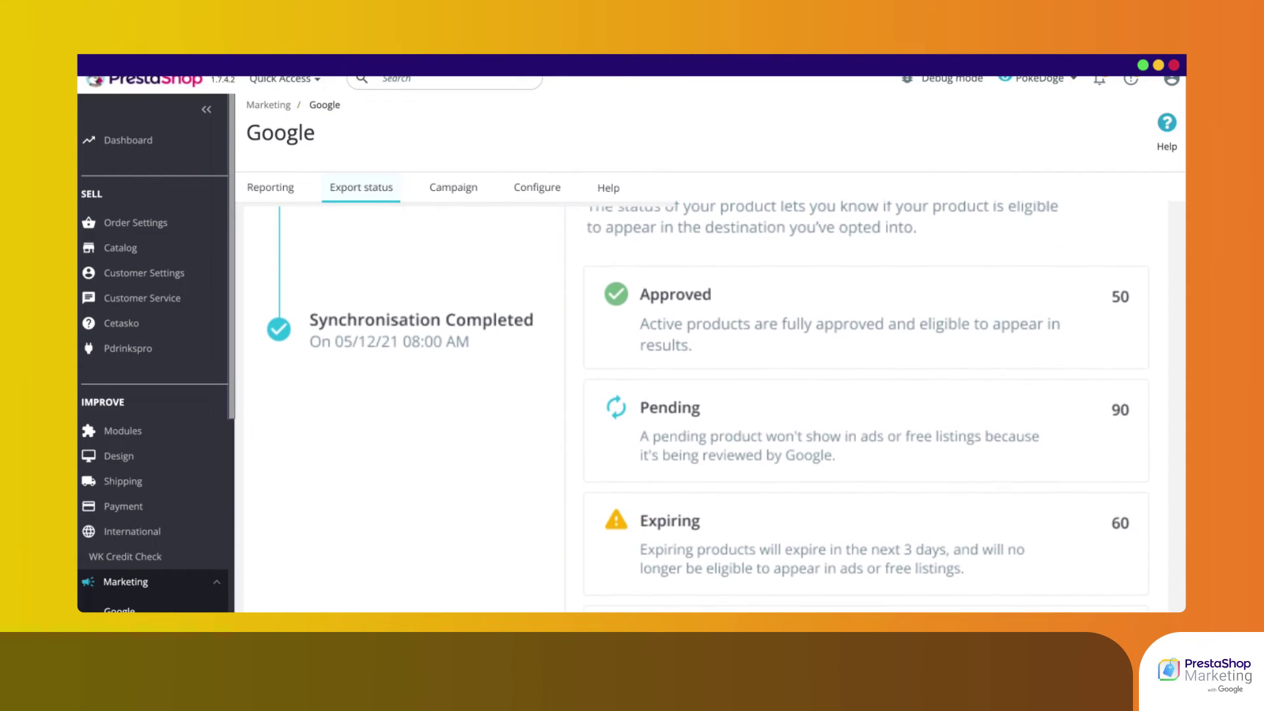
{"action": "scroll", "coordinate": [706, 408], "scroll_direction": "down", "scroll_amount": 1}
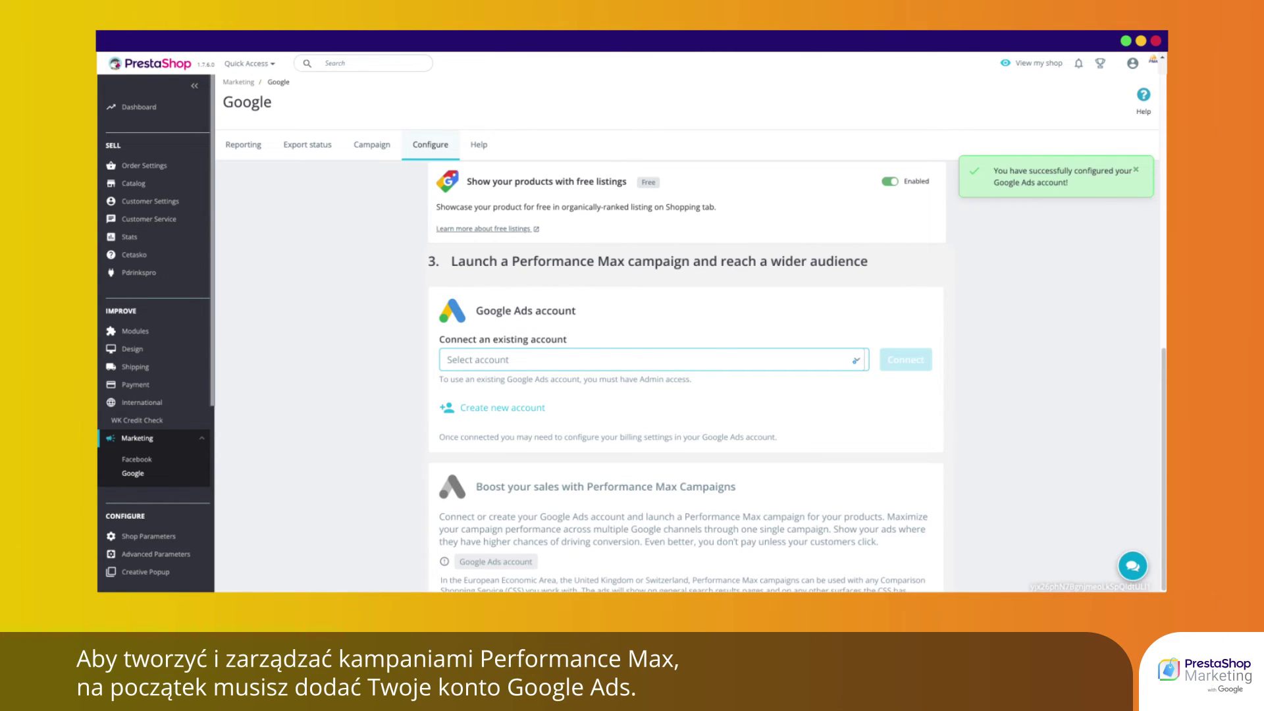
Step: Connect an existing Google Ads account from the Select account list, then launch a campaign
{"action": "left_click", "coordinate": [856, 360]}
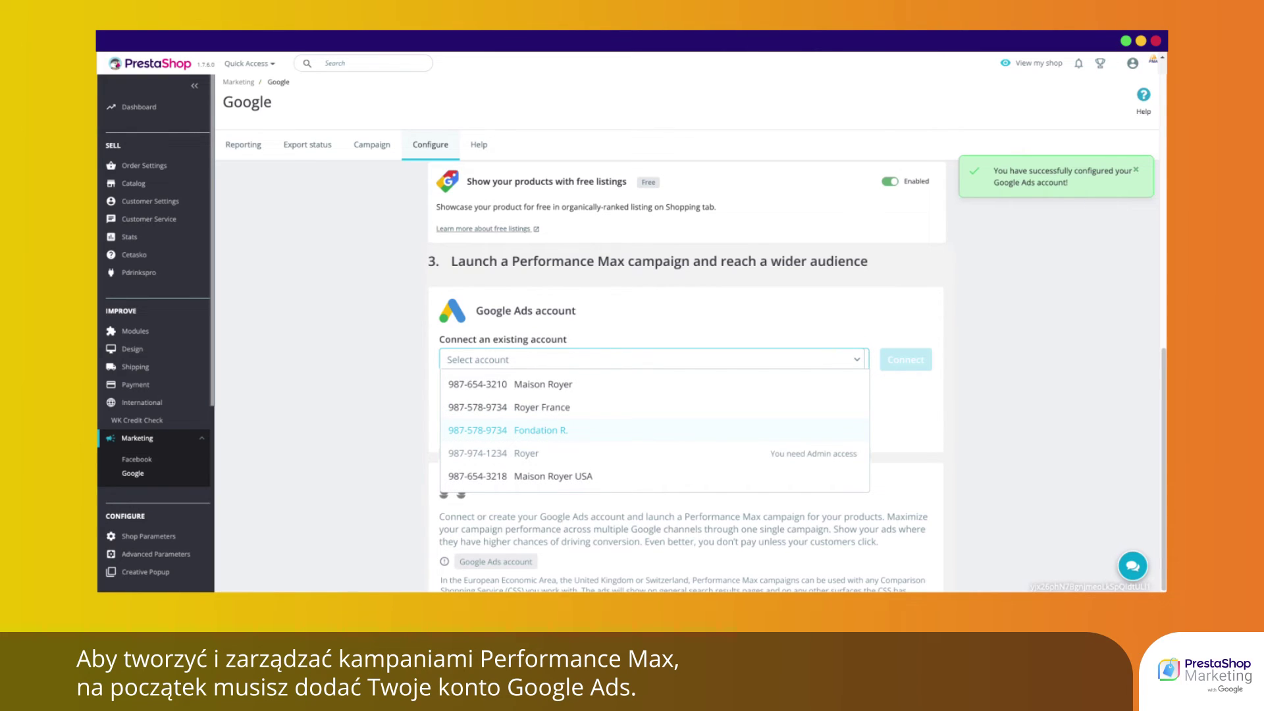
{"action": "left_click", "coordinate": [525, 384]}
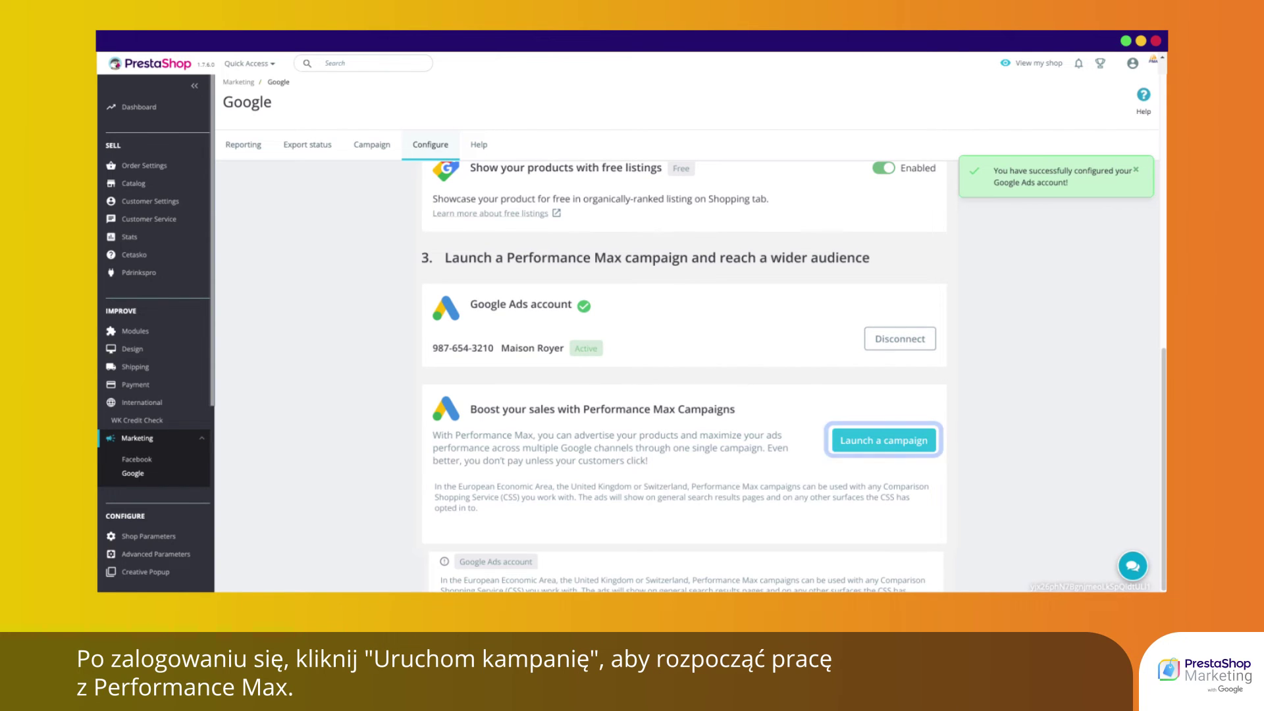
{"action": "left_click", "coordinate": [885, 440]}
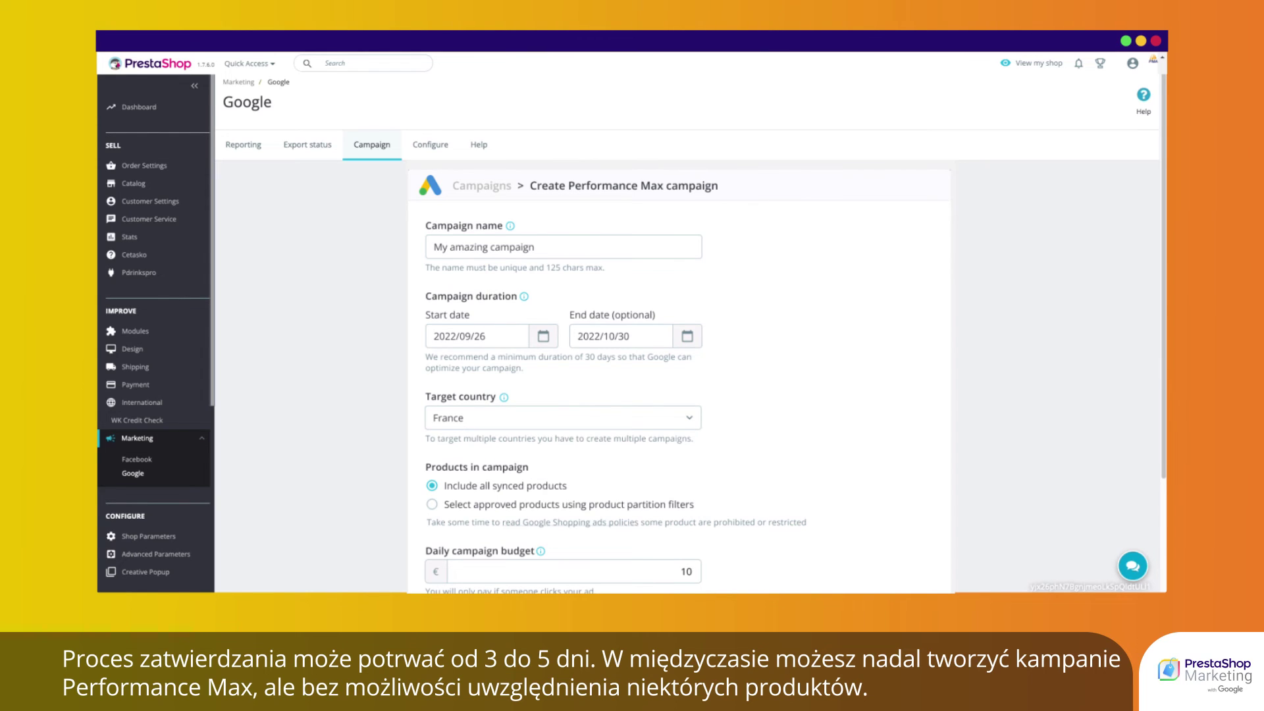
Step: Submit 'My amazing campaign' for France, 2022/09/26–2022/10/30, with a 10 € daily budget
{"action": "scroll", "coordinate": [680, 376], "scroll_direction": "down", "scroll_amount": 2}
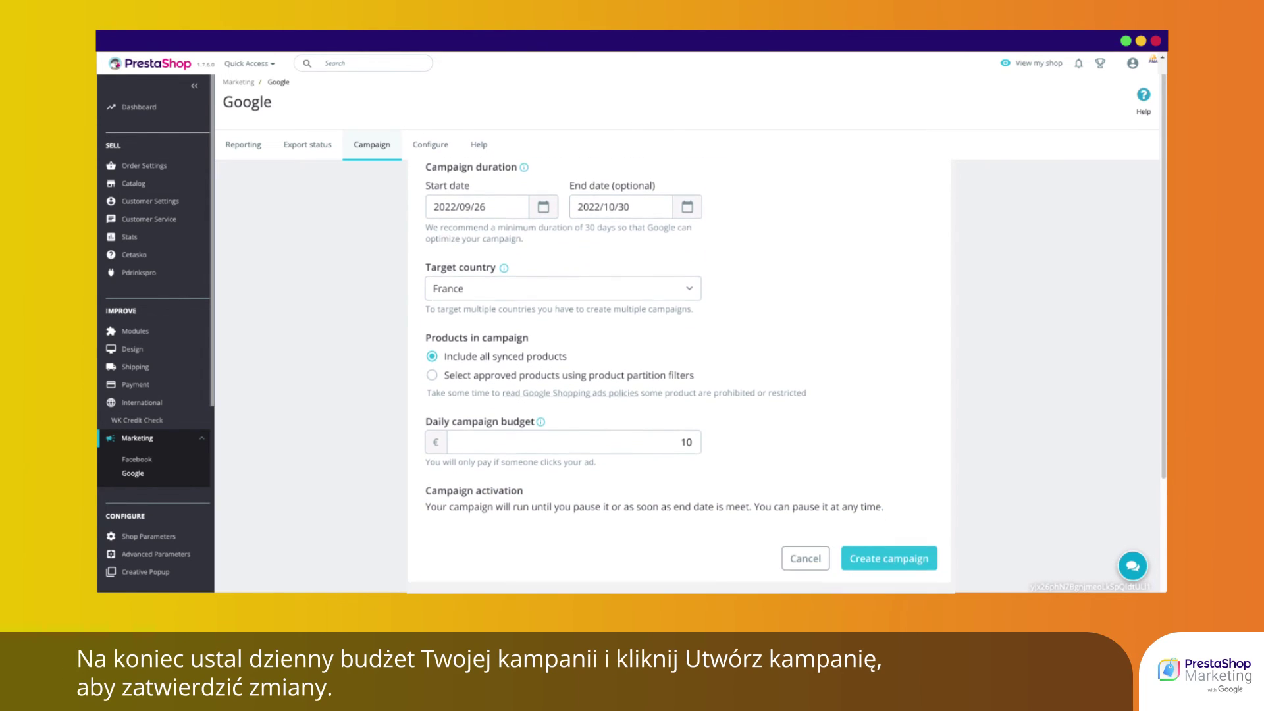
{"action": "scroll", "coordinate": [679, 376], "scroll_direction": "down", "scroll_amount": 1}
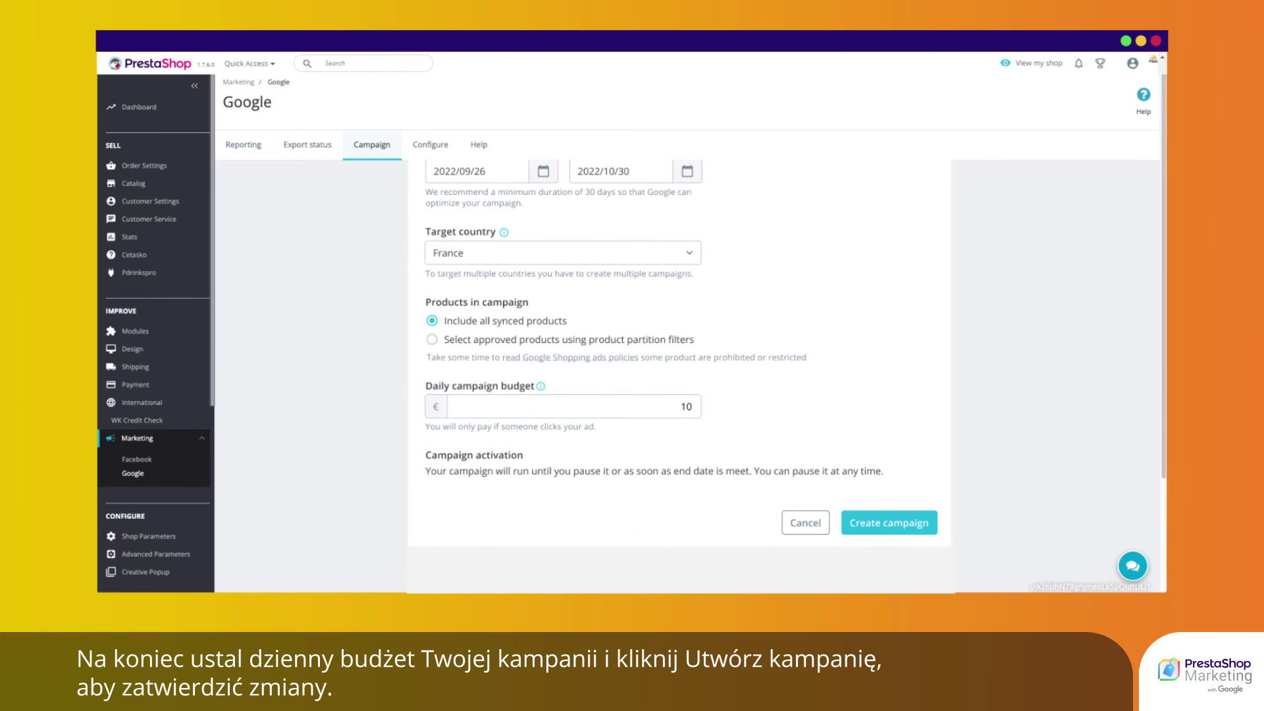
{"action": "left_click", "coordinate": [884, 524]}
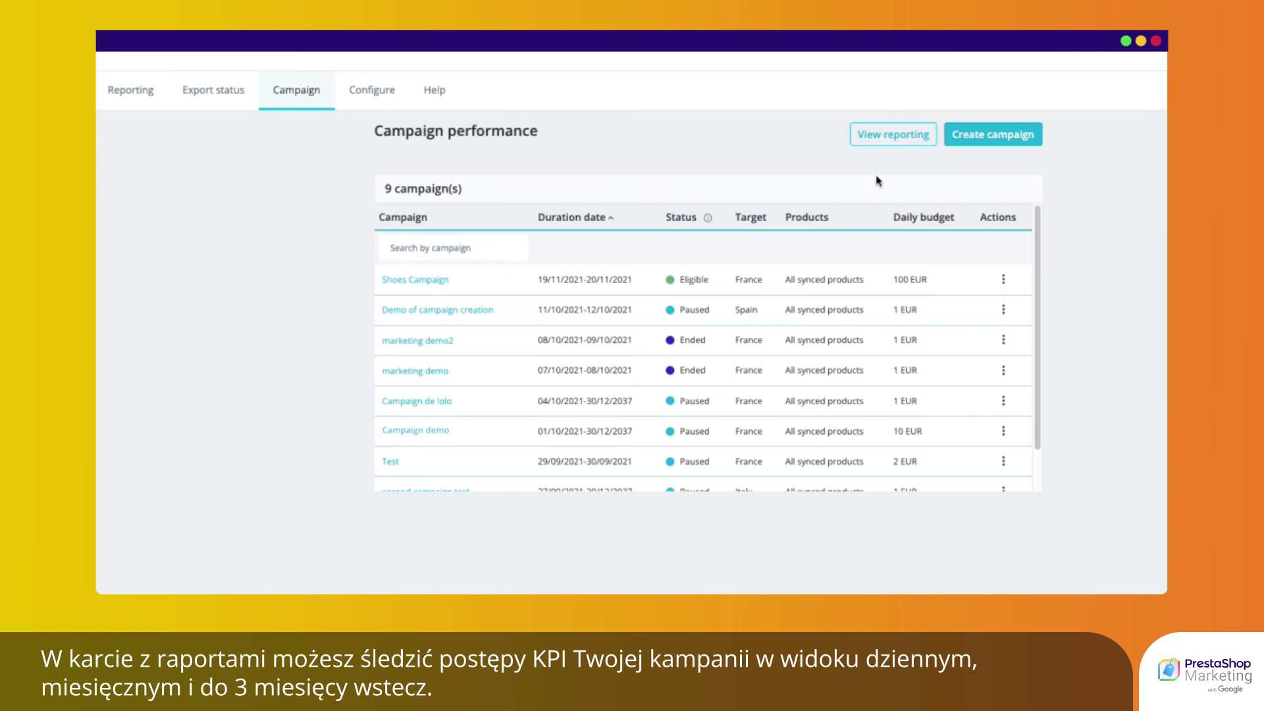
Step: Show Google Ads reporting for the last 30 days and scroll to the Campaign performance table
{"action": "left_click", "coordinate": [859, 139]}
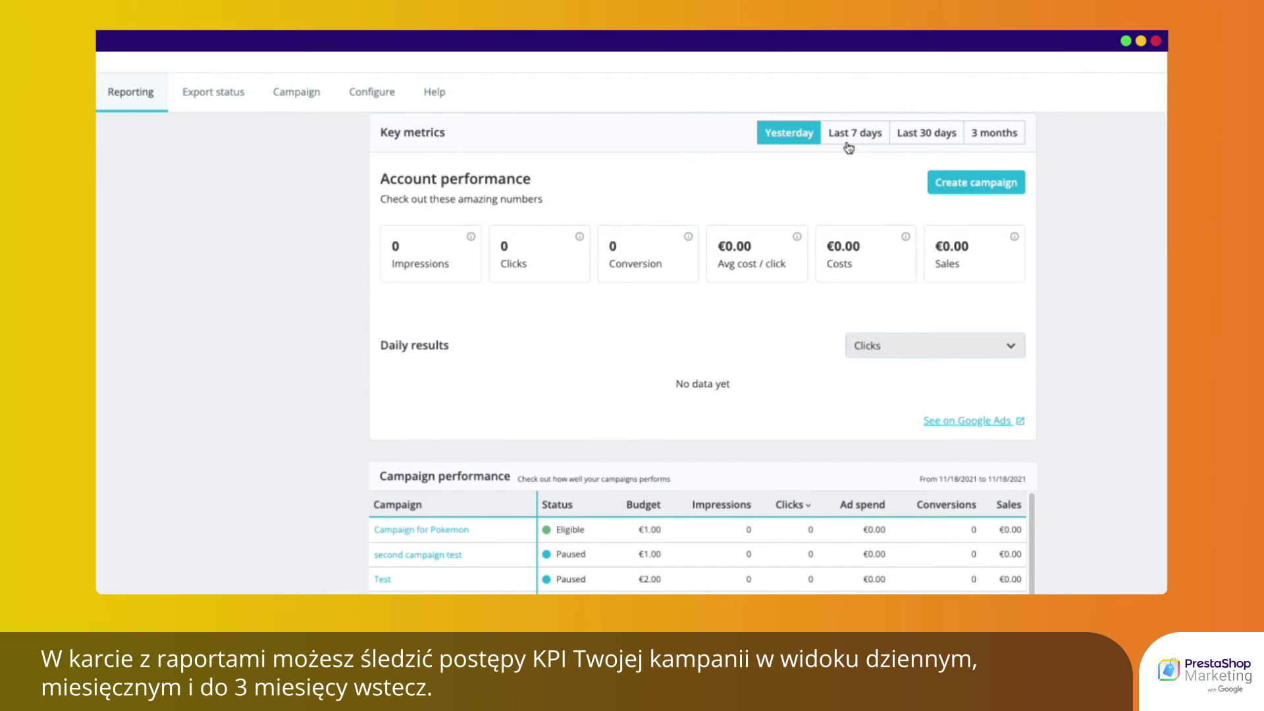
{"action": "left_click", "coordinate": [853, 139]}
{"action": "left_click", "coordinate": [927, 133]}
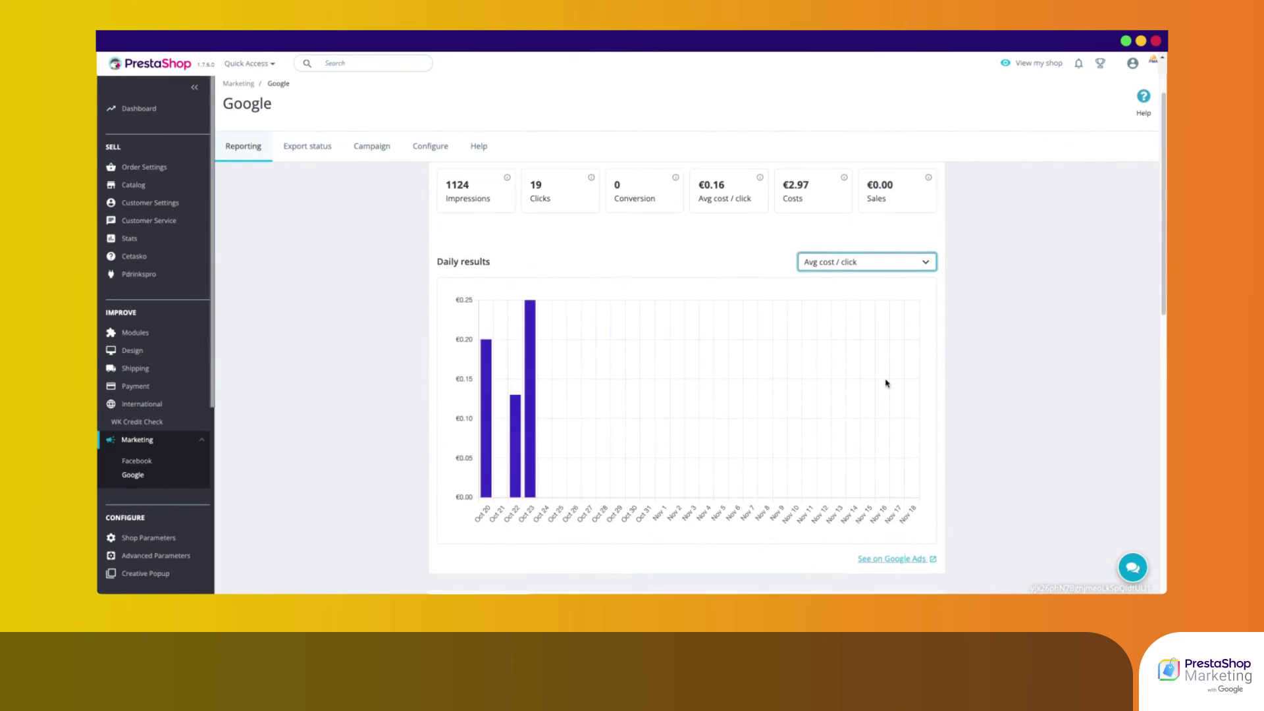
{"action": "scroll", "coordinate": [887, 384], "scroll_direction": "down", "scroll_amount": 3}
{"action": "scroll", "coordinate": [887, 384], "scroll_direction": "down", "scroll_amount": 2}
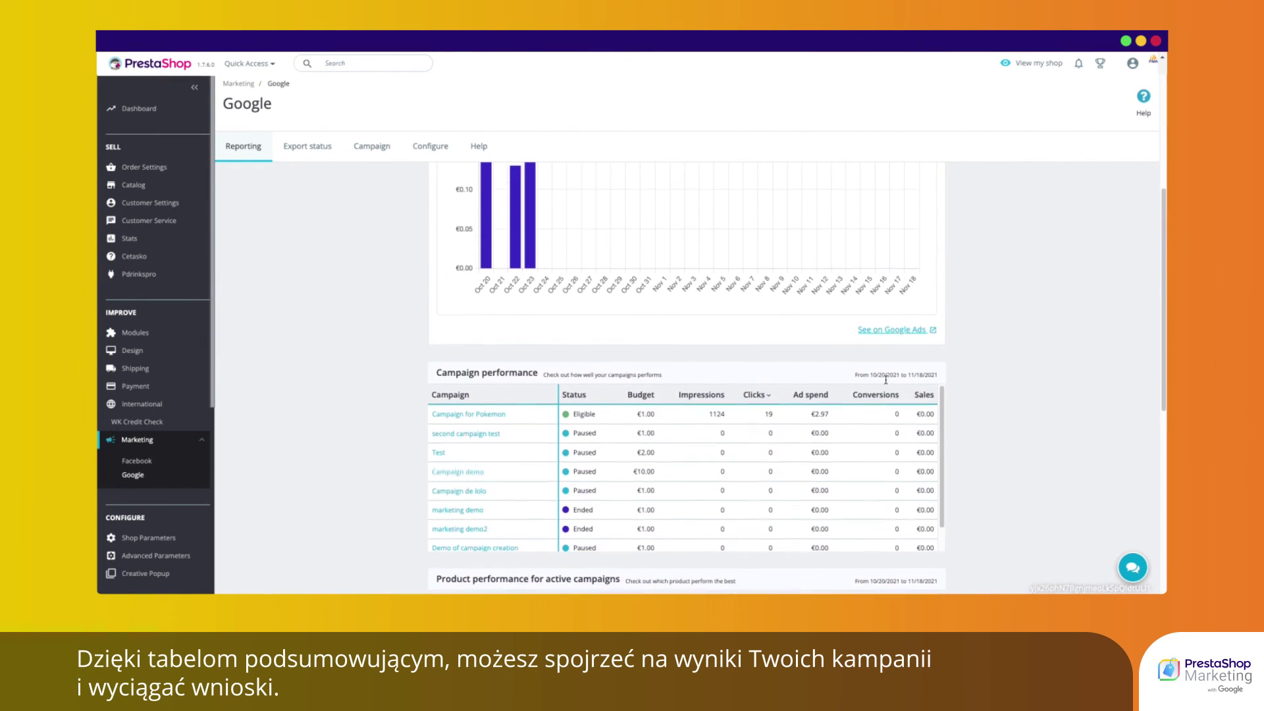